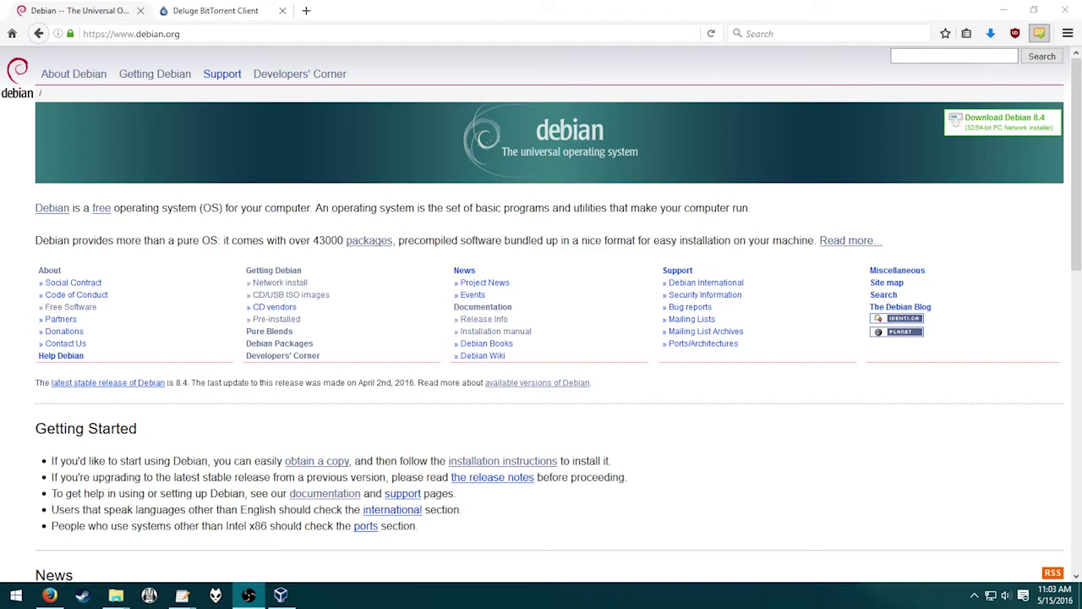
Browse to the Debian network-install download page in Firefox, then close that tab.
{"action": "left_click", "coordinate": [272, 221]}
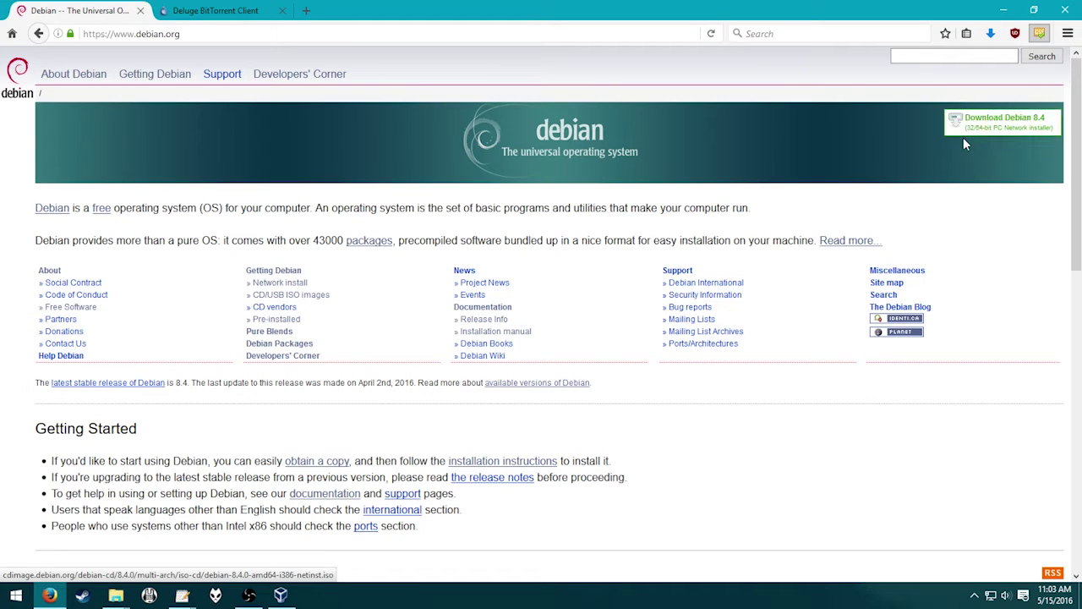
{"action": "left_click", "coordinate": [157, 79]}
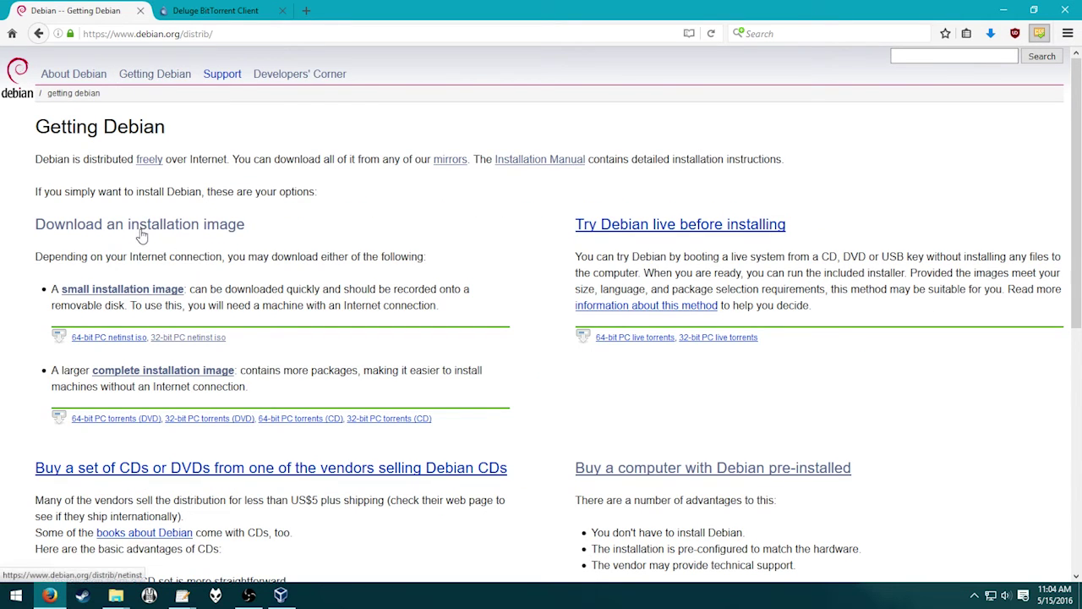
{"action": "left_click", "coordinate": [137, 230]}
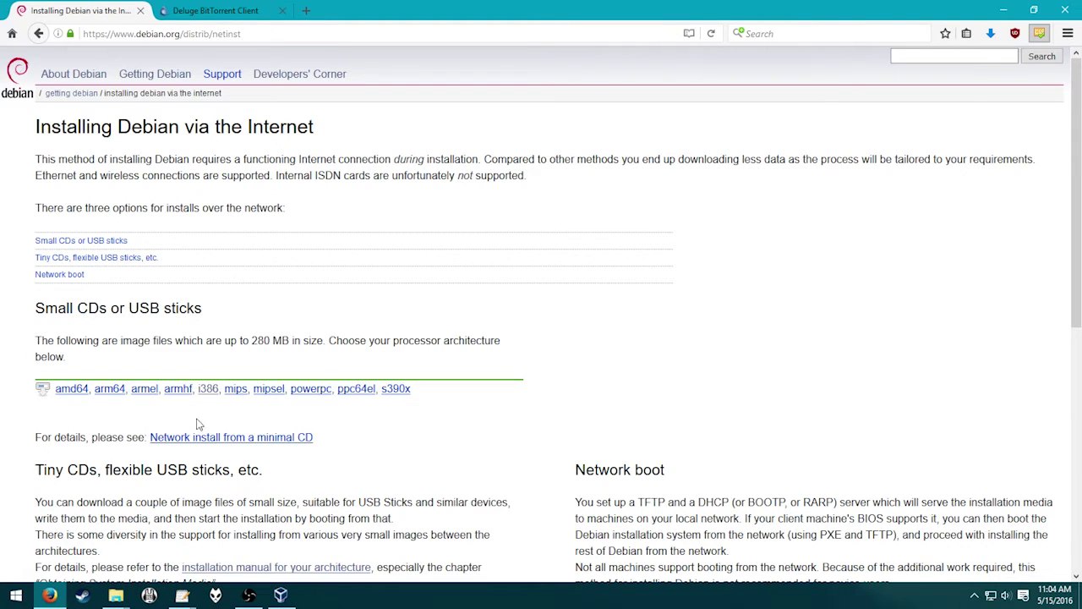
{"action": "left_click", "coordinate": [140, 10]}
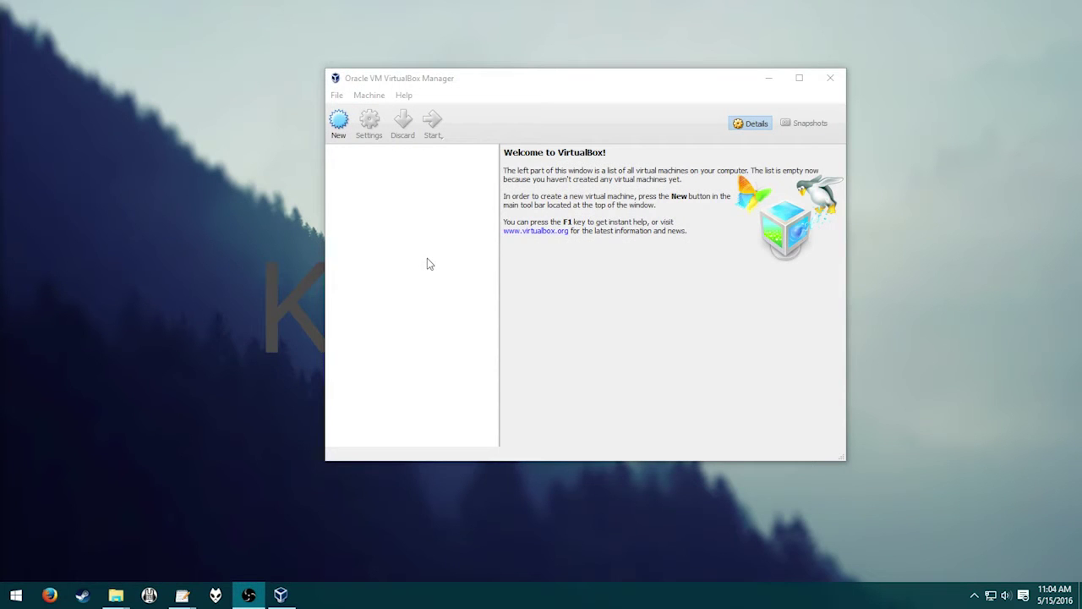
Start a new virtual machine with type Linux, version Debian (32-bit), and enter its name.
{"action": "left_click", "coordinate": [428, 264]}
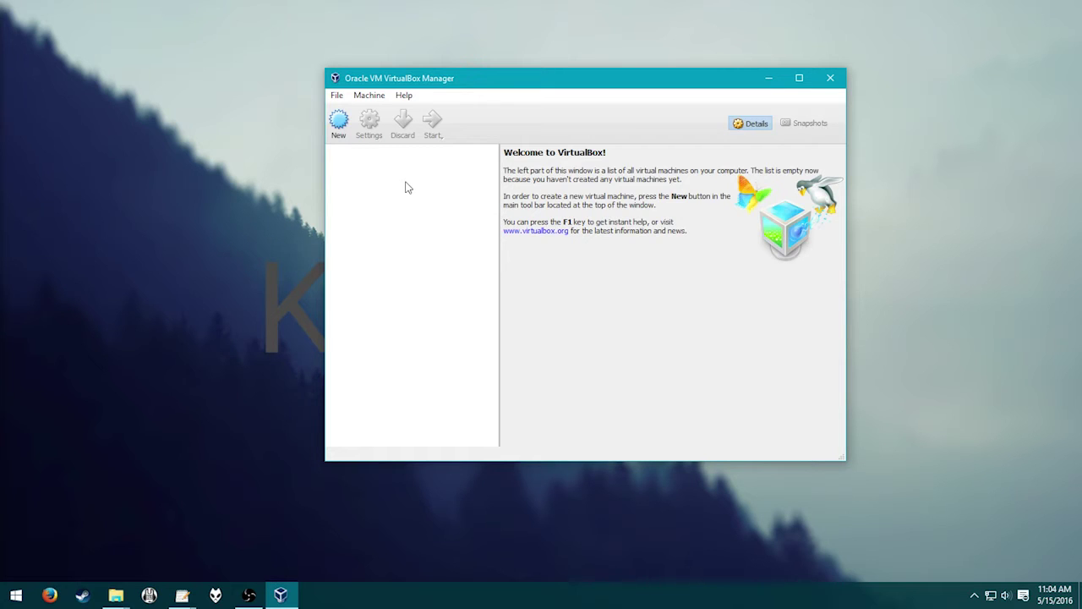
{"action": "left_click", "coordinate": [340, 133]}
{"action": "left_click", "coordinate": [554, 275]}
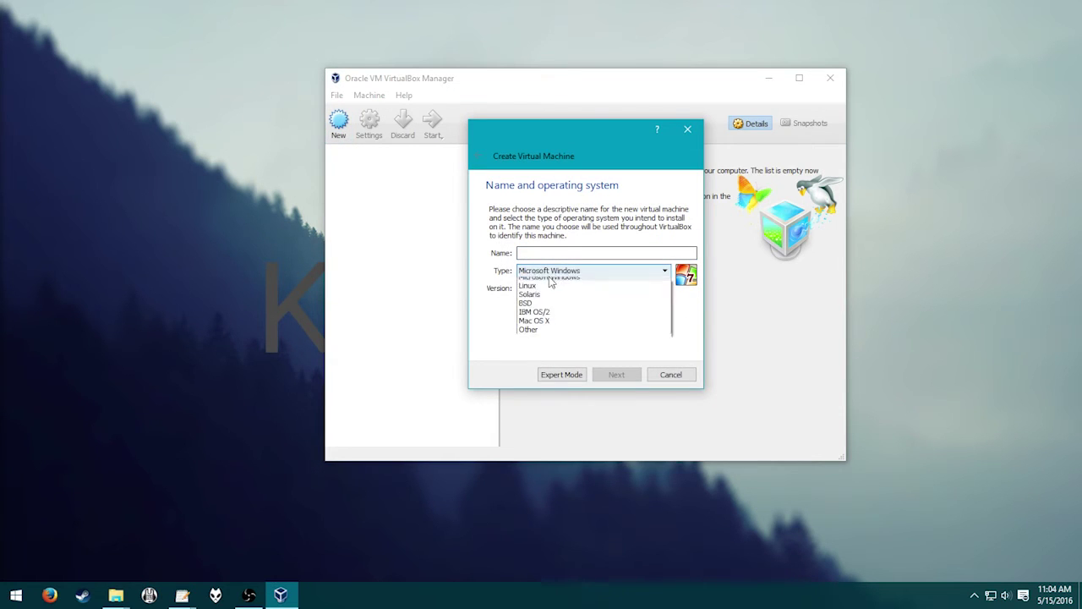
{"action": "left_click", "coordinate": [554, 288]}
{"action": "left_click", "coordinate": [555, 288]}
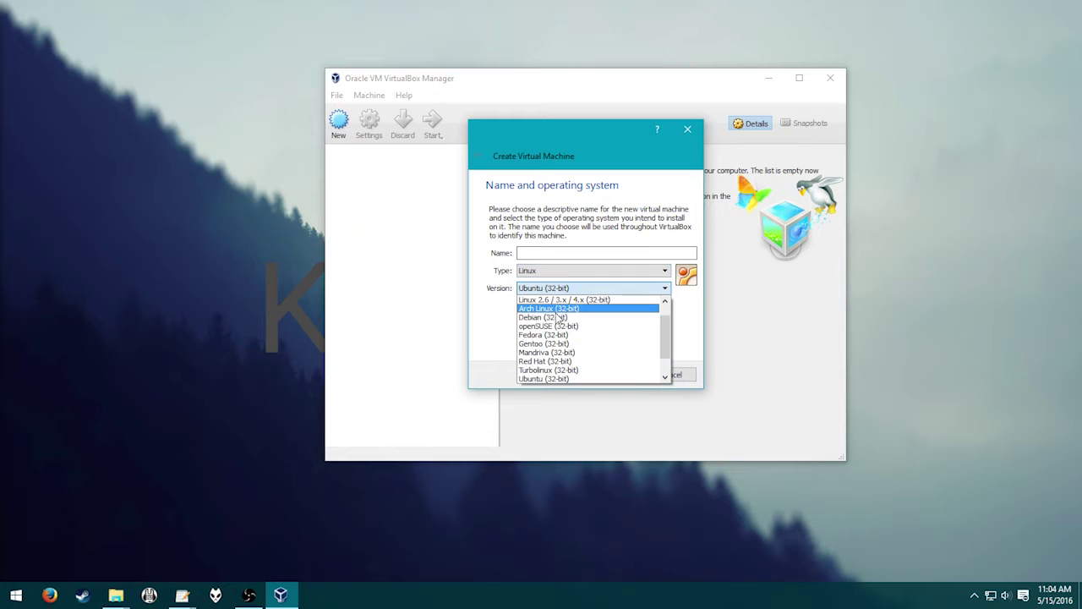
{"action": "left_click", "coordinate": [556, 314]}
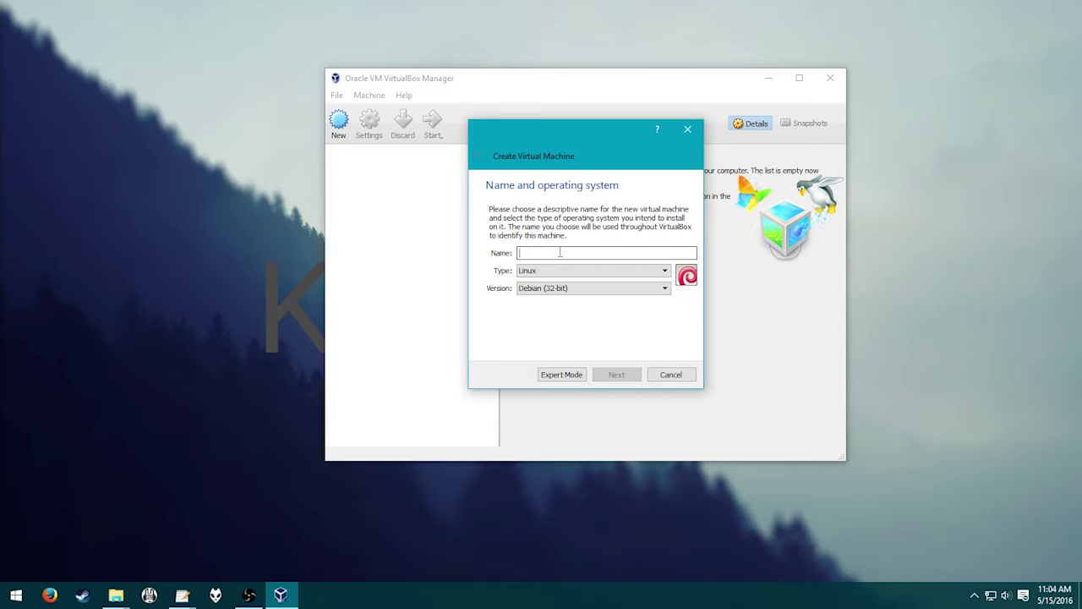
{"action": "type", "text": "Kali"}
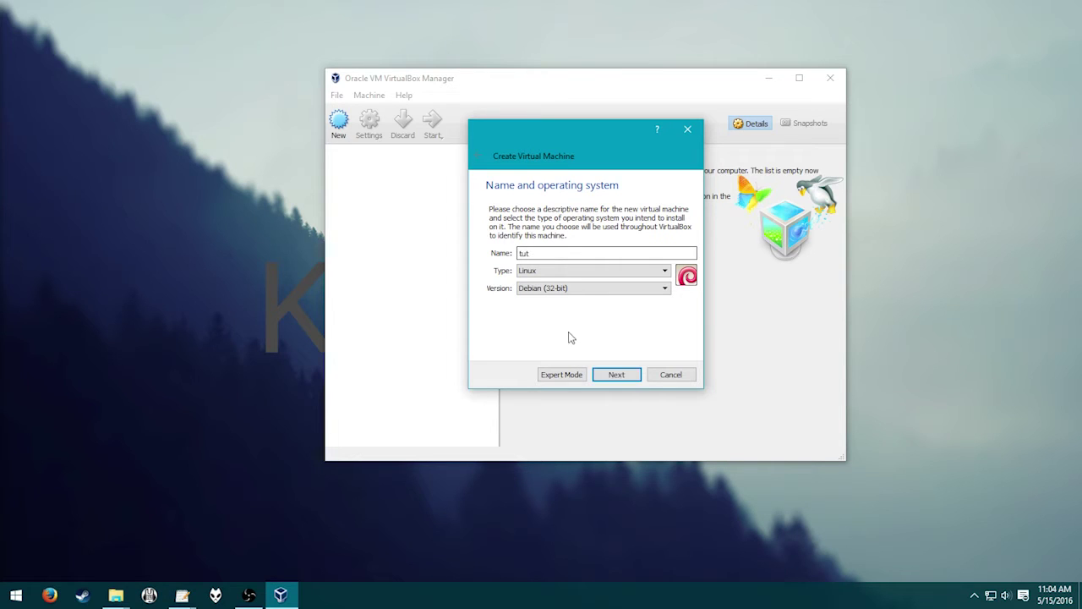
{"action": "left_click", "coordinate": [603, 376]}
Give the machine 2048 MB memory and a new 20 GB VDI hard disk.
{"action": "left_click_drag", "start_coordinate": [669, 255], "coordinate": [563, 254]}
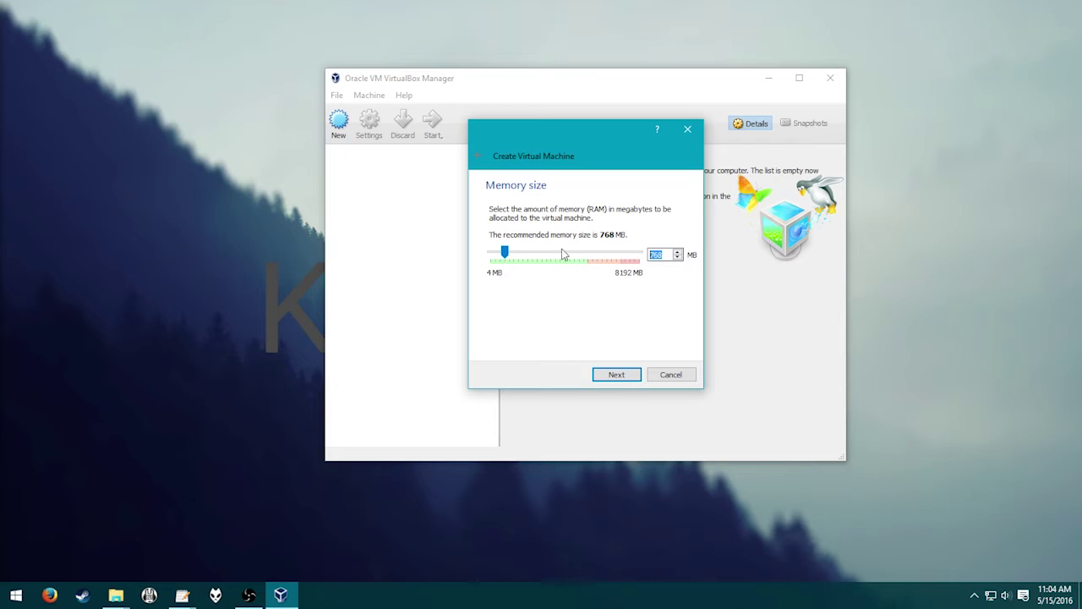
{"action": "type", "text": "2048"}
{"action": "left_click", "coordinate": [619, 385]}
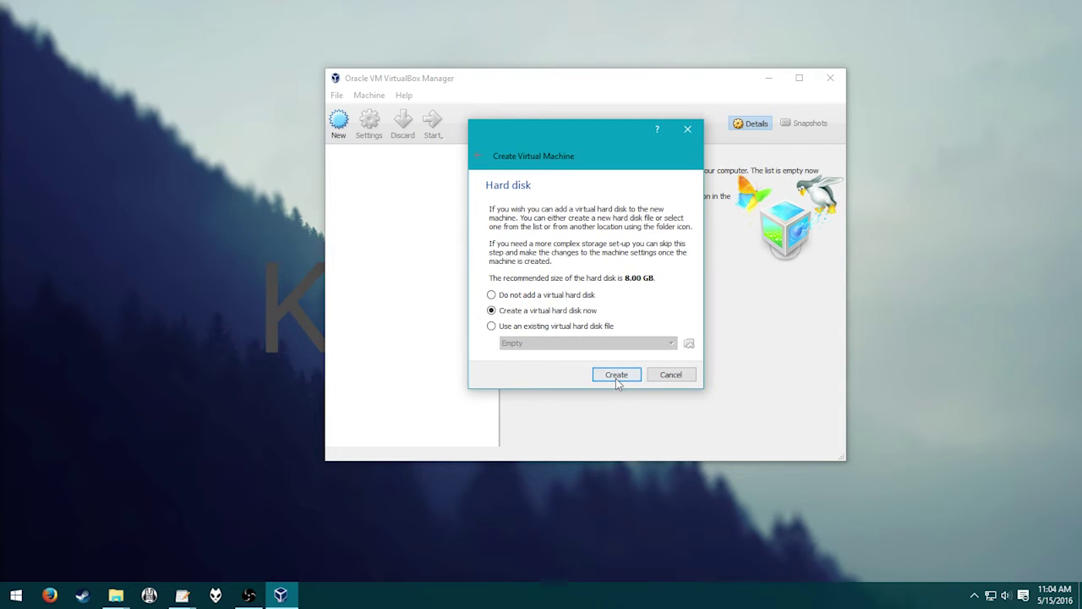
{"action": "left_click", "coordinate": [614, 377]}
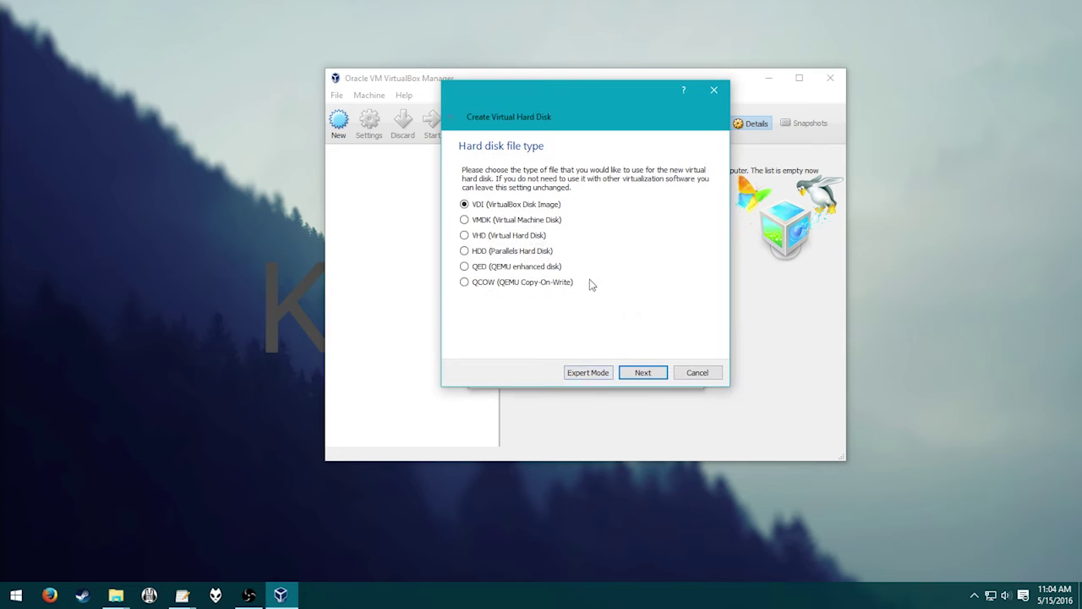
{"action": "left_click", "coordinate": [640, 373]}
{"action": "left_click", "coordinate": [642, 372]}
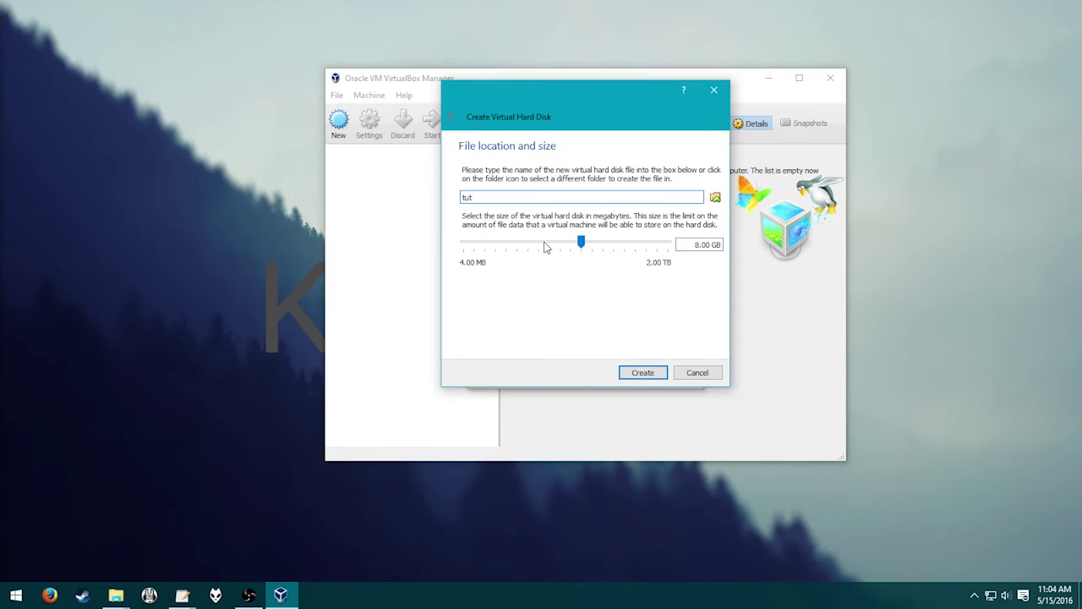
{"action": "left_click", "coordinate": [691, 244]}
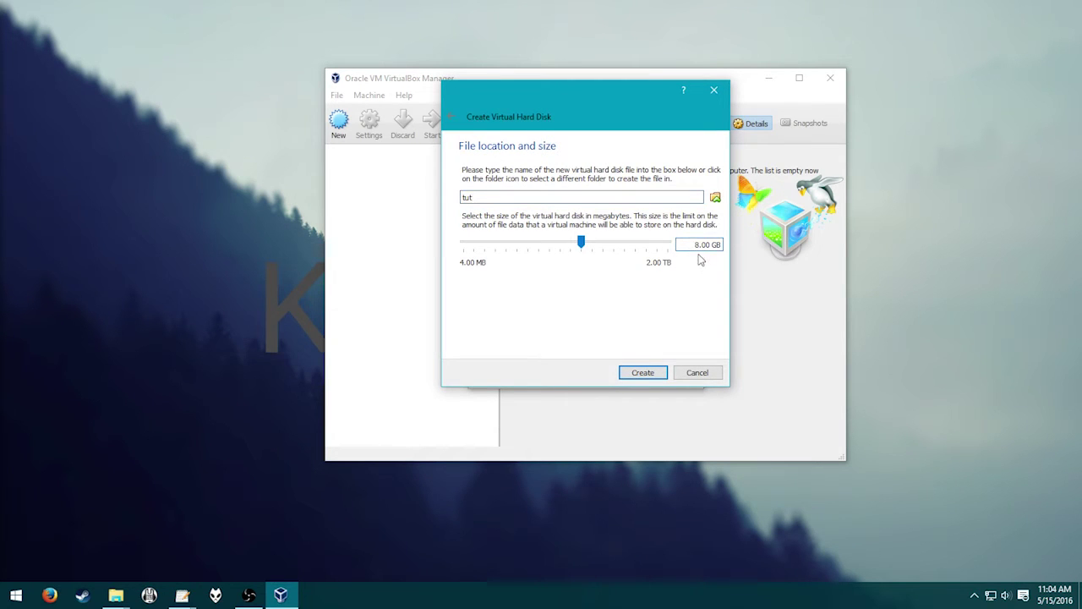
{"action": "key", "text": "BackSpace"}
{"action": "type", "text": "20"}
{"action": "left_click", "coordinate": [639, 372]}
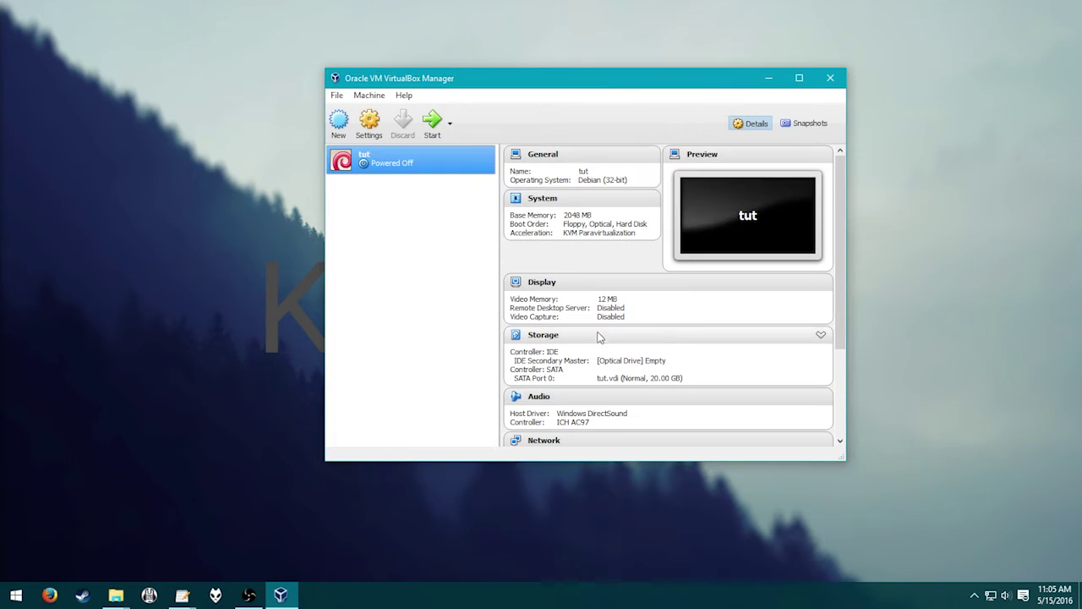
Load debian-8.4.0-amd64-i386-netinst.iso into tut's optical drive and boot the machine.
{"action": "left_click", "coordinate": [372, 127]}
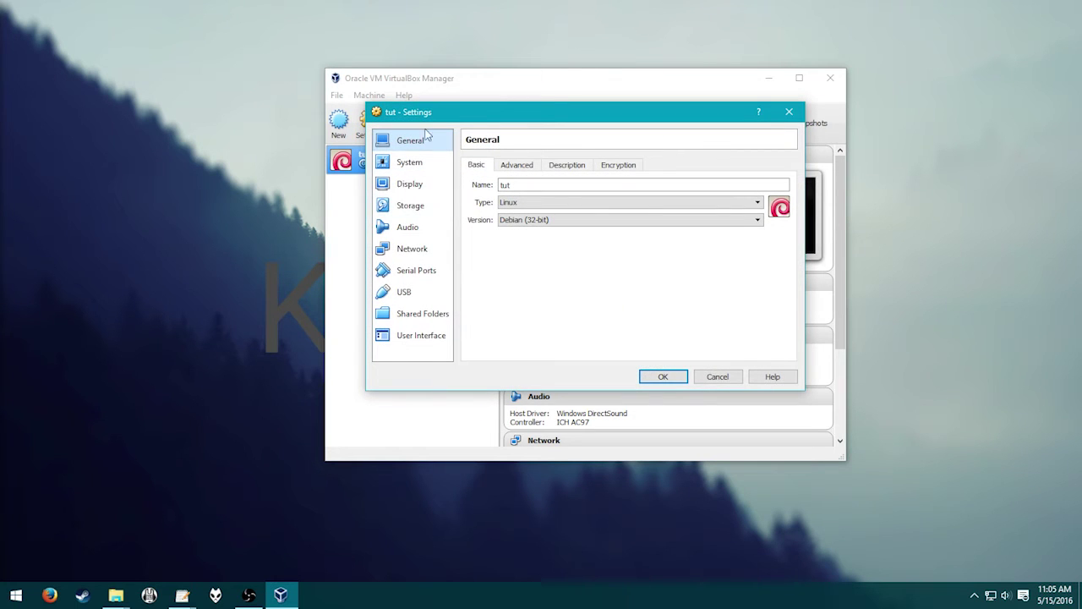
{"action": "left_click", "coordinate": [422, 206]}
{"action": "left_click", "coordinate": [509, 198]}
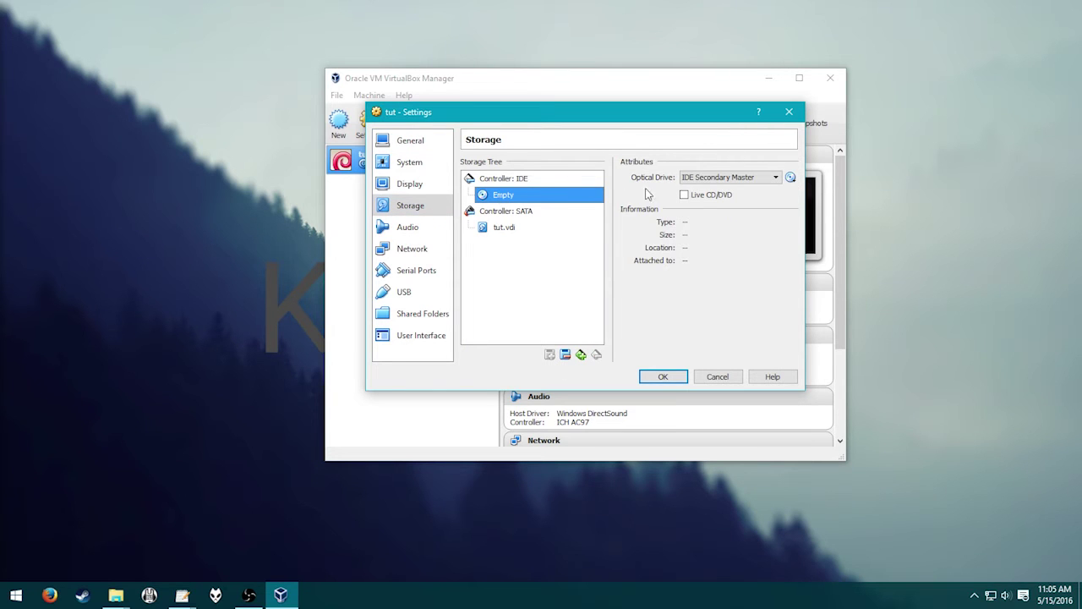
{"action": "left_click", "coordinate": [790, 178]}
{"action": "left_click", "coordinate": [792, 200]}
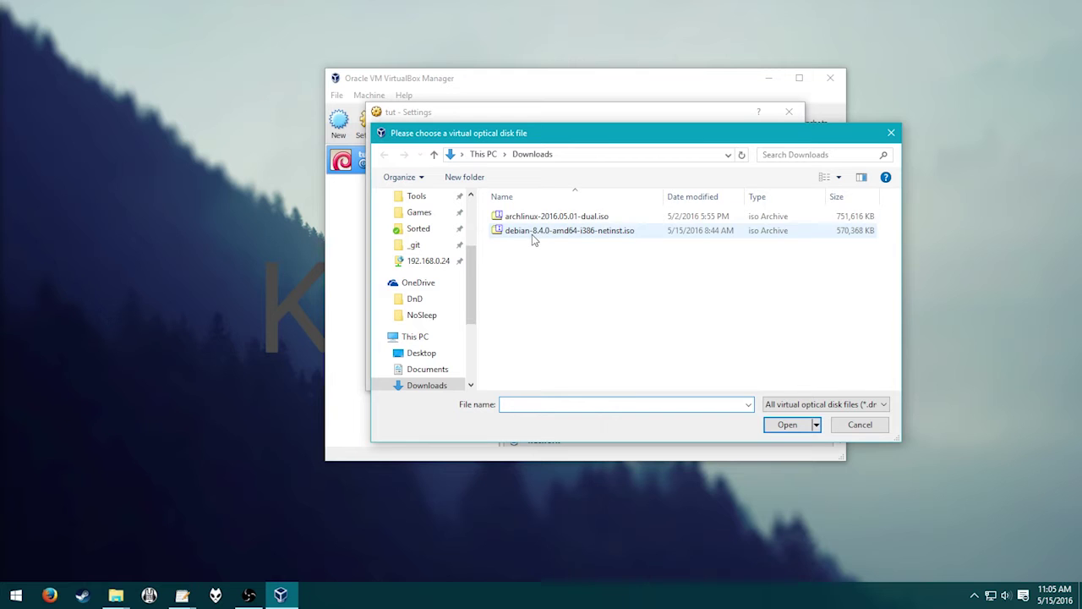
{"action": "left_click", "coordinate": [533, 235]}
{"action": "double_click", "coordinate": [533, 235]}
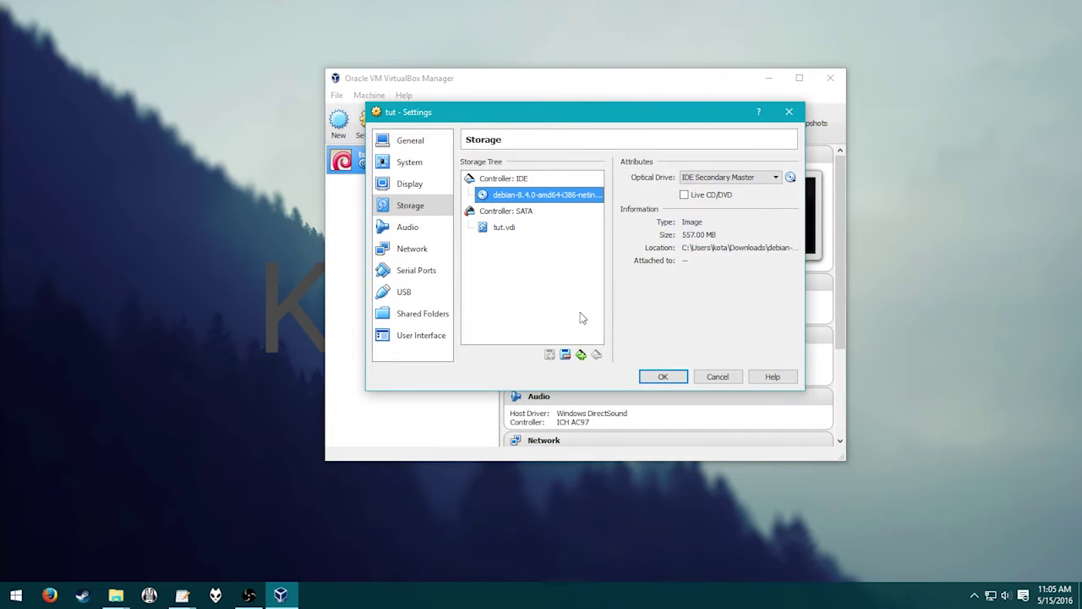
{"action": "left_click", "coordinate": [667, 377]}
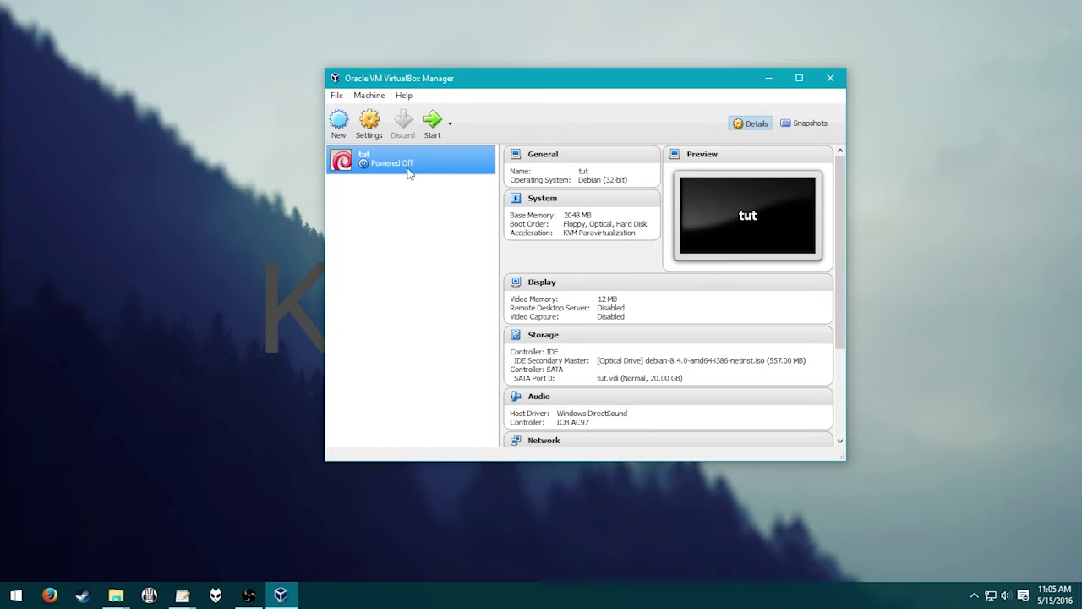
{"action": "left_click", "coordinate": [432, 125]}
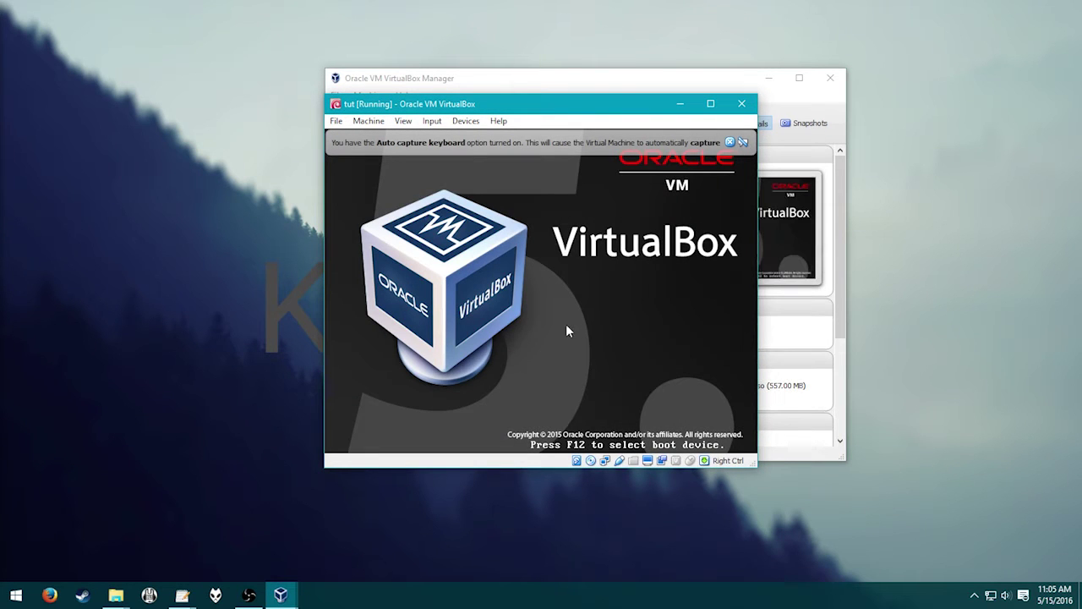
Maximize the VM window, boot the Install entry, and accept English and United States.
{"action": "left_click", "coordinate": [710, 103]}
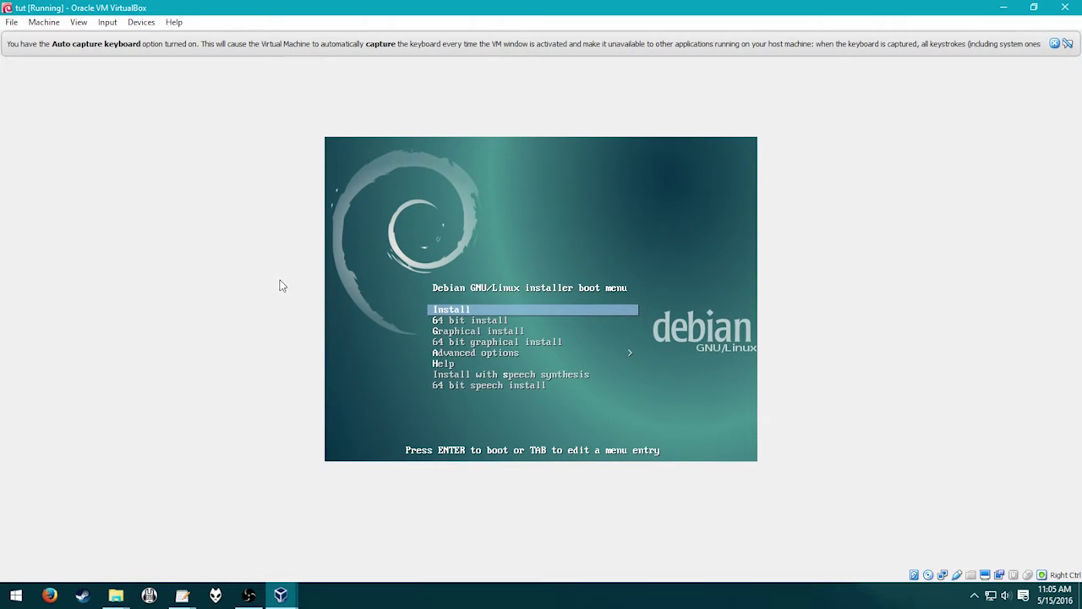
{"action": "key", "text": "Down"}
{"action": "key", "text": "Up"}
{"action": "key", "text": "Return"}
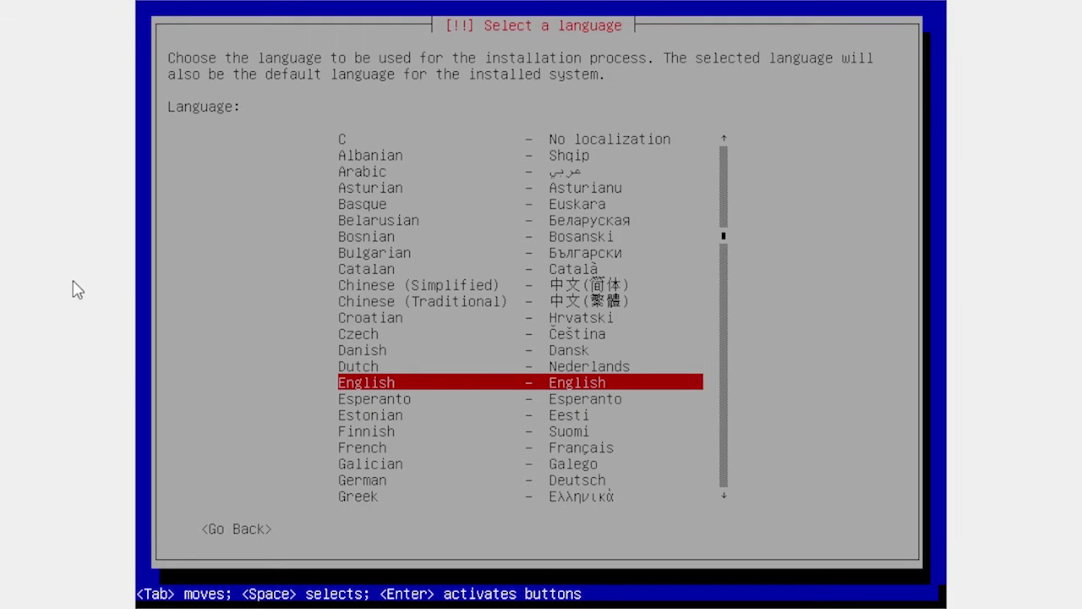
{"action": "key", "text": "Return"}
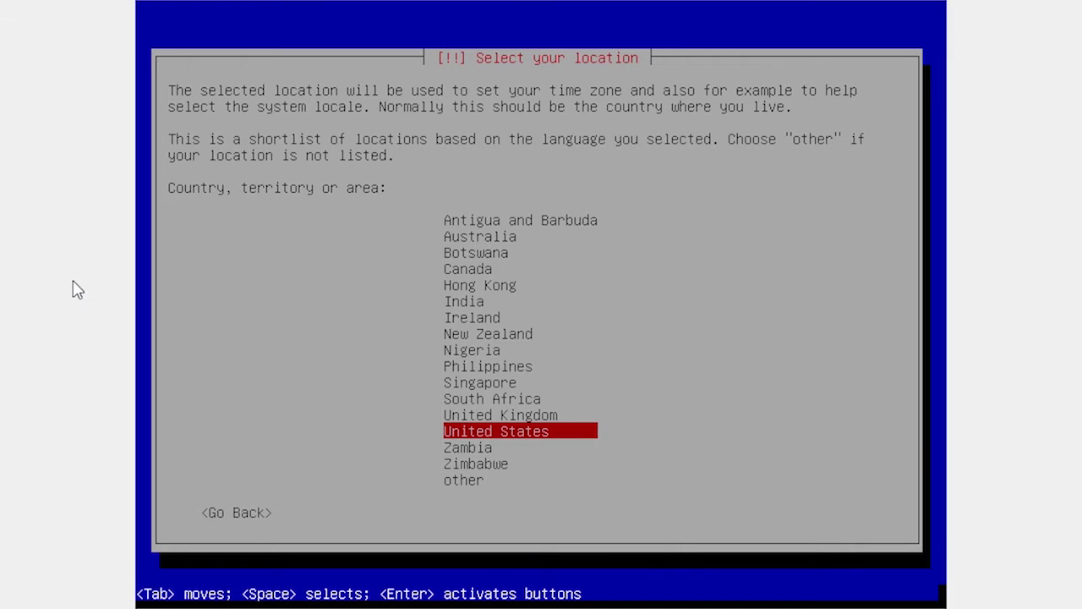
{"action": "key", "text": "Return"}
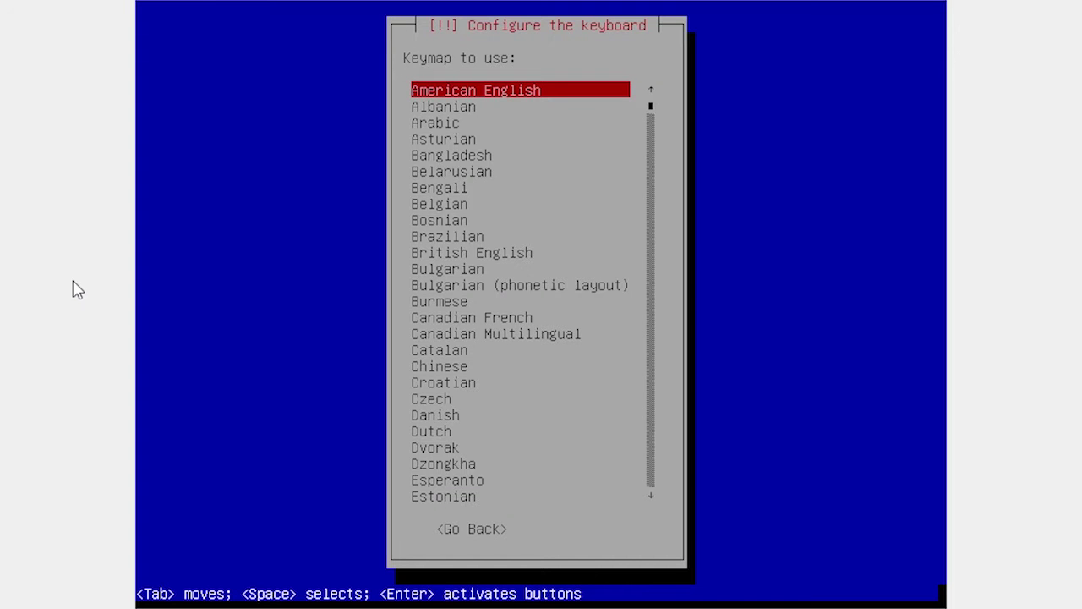
Accept the American English keymap.
{"action": "key", "text": "Return"}
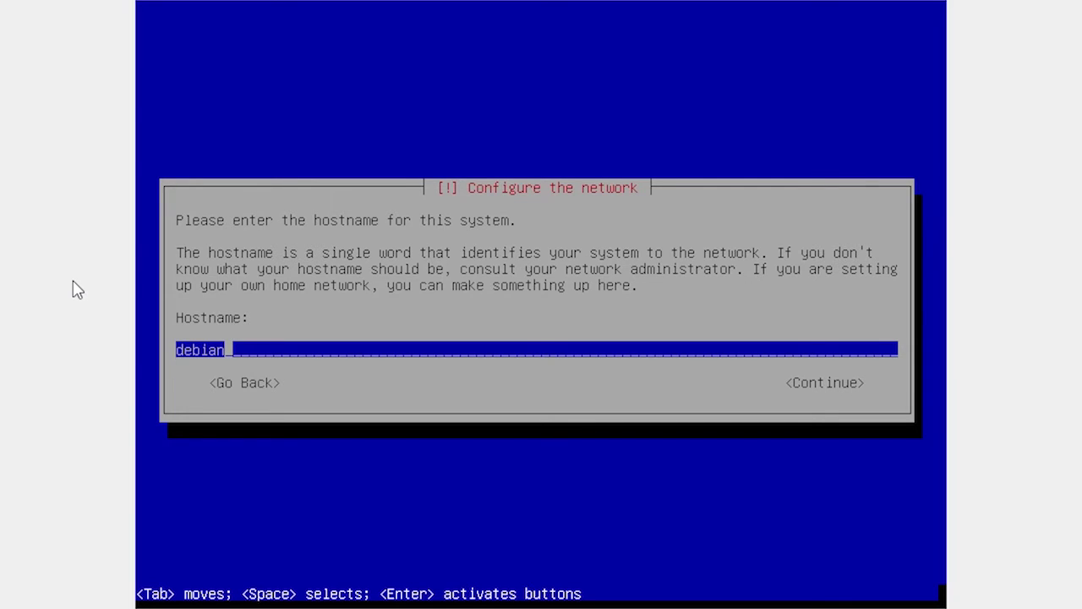
Replace the default hostname debian with tut and move past the domain name field.
{"action": "key", "text": "BackSpace"}
{"action": "key", "text": "BackSpace"}
{"action": "key", "text": "BackSpace"}
{"action": "key", "text": "BackSpace"}
{"action": "key", "text": "BackSpace"}
{"action": "key", "text": "BackSpace"}
{"action": "type", "text": "tut"}
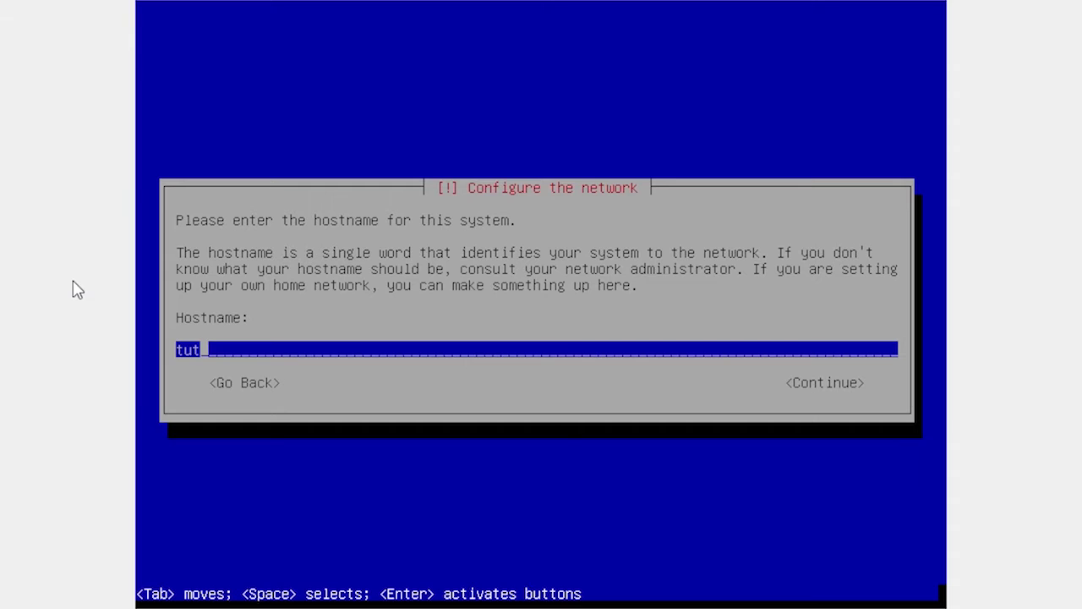
{"action": "key", "text": "Tab"}
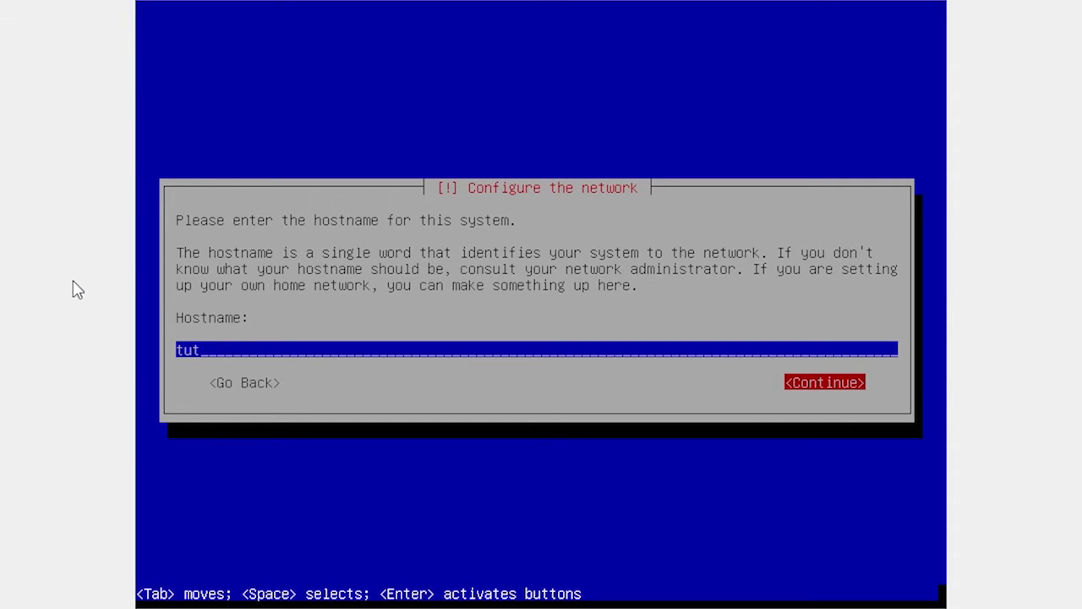
{"action": "key", "text": "Return"}
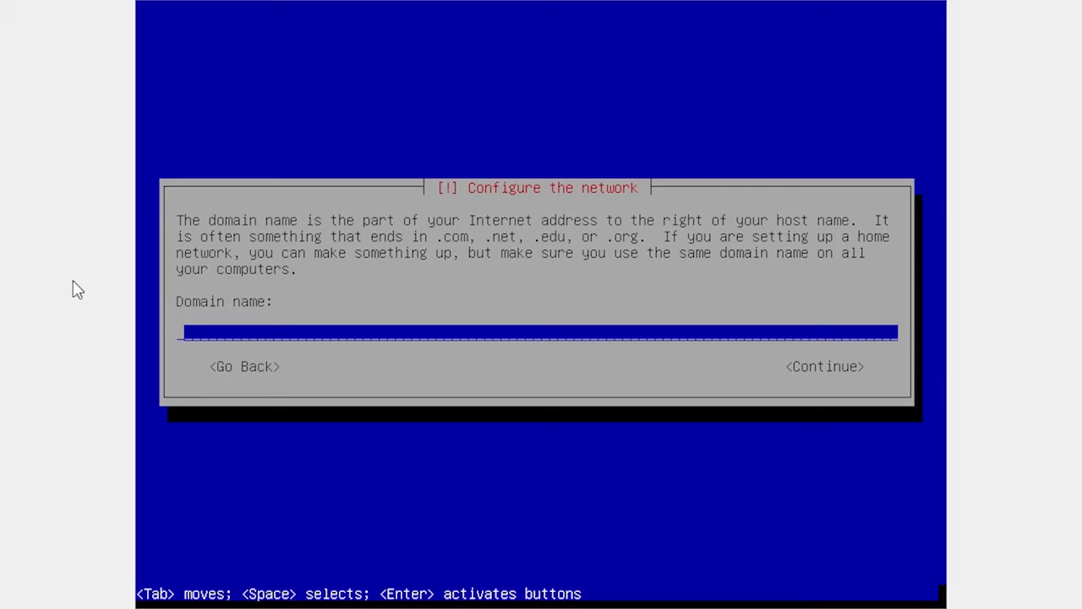
{"action": "key", "text": "Tab"}
Leave the domain name blank, then enter and confirm the root password.
{"action": "key", "text": "Return"}
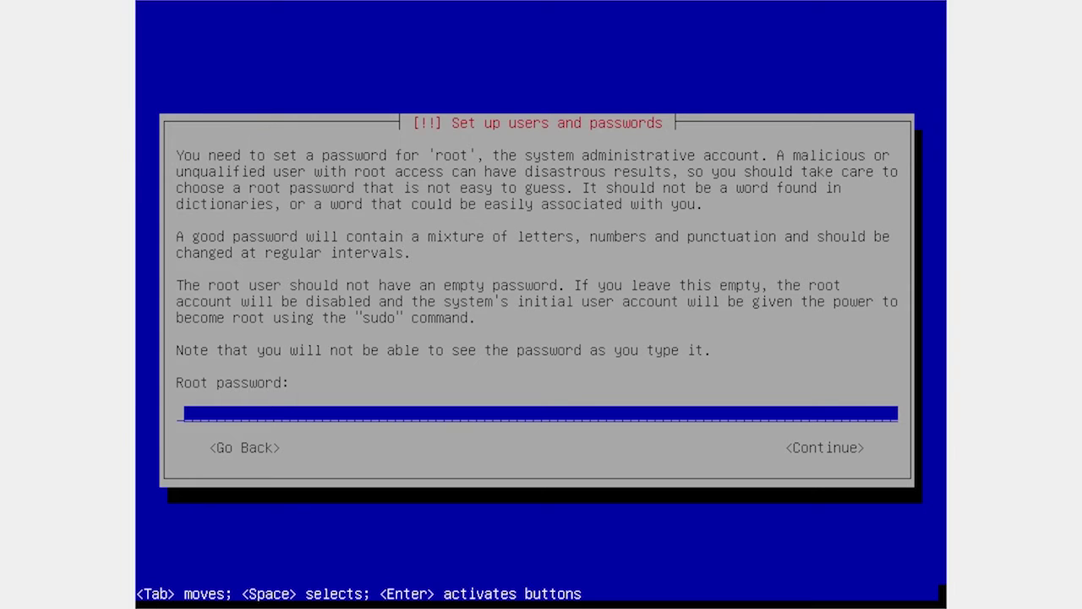
{"action": "type", "text": "*************"}
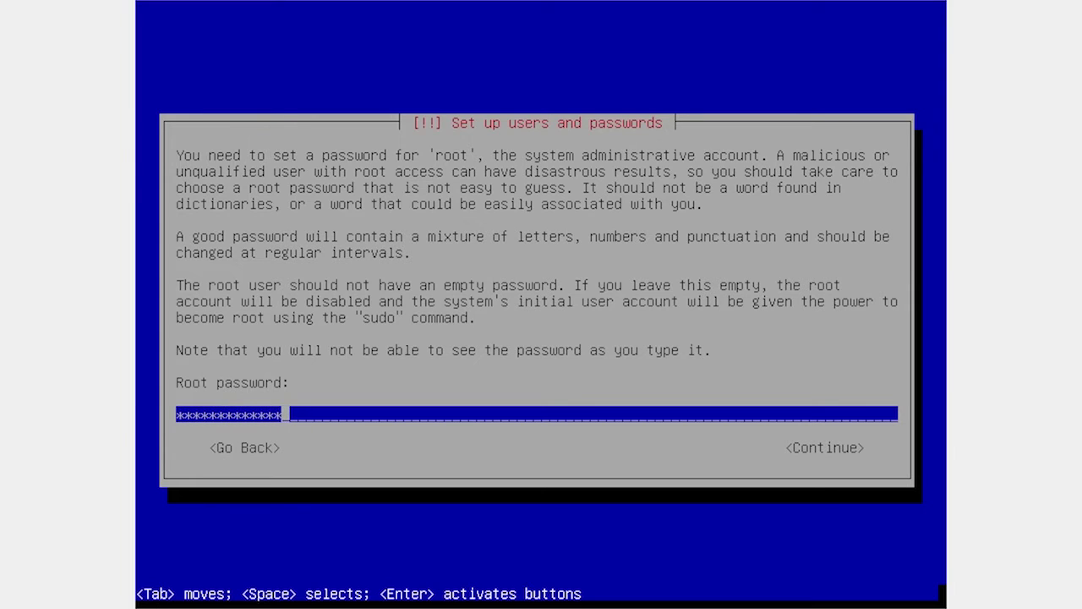
{"action": "type", "text": "*"}
{"action": "key", "text": "Tab"}
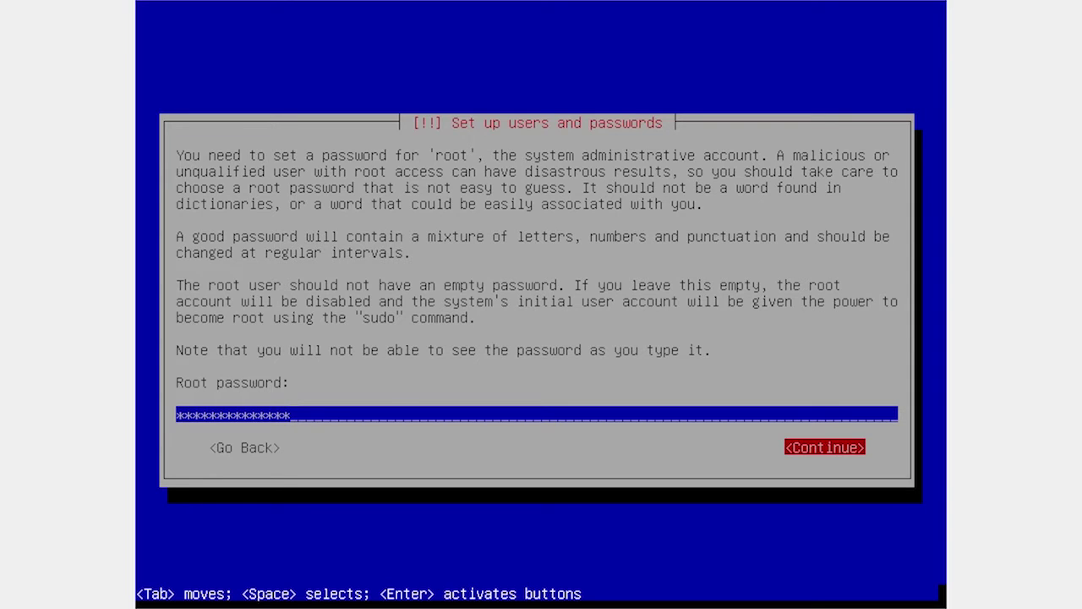
{"action": "key", "text": "Return"}
{"action": "type", "text": "************"}
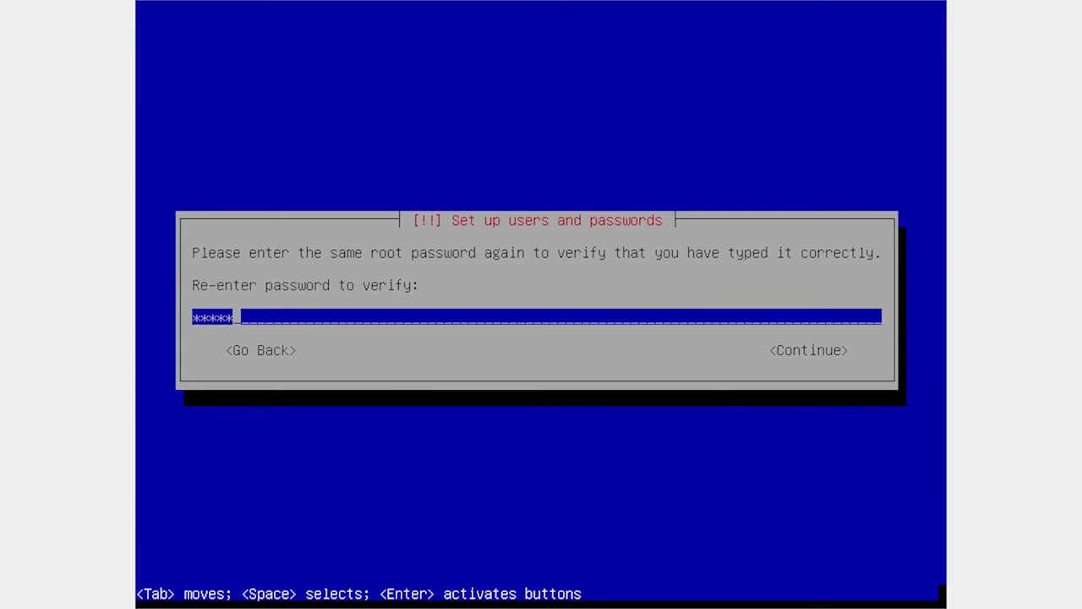
{"action": "type", "text": "**"}
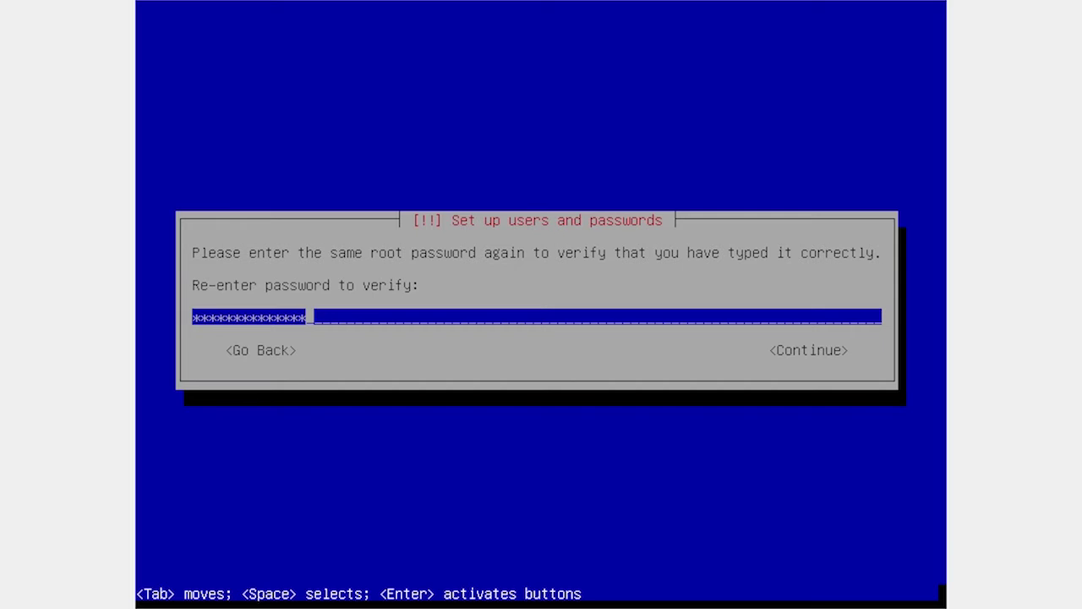
{"action": "key", "text": "Return"}
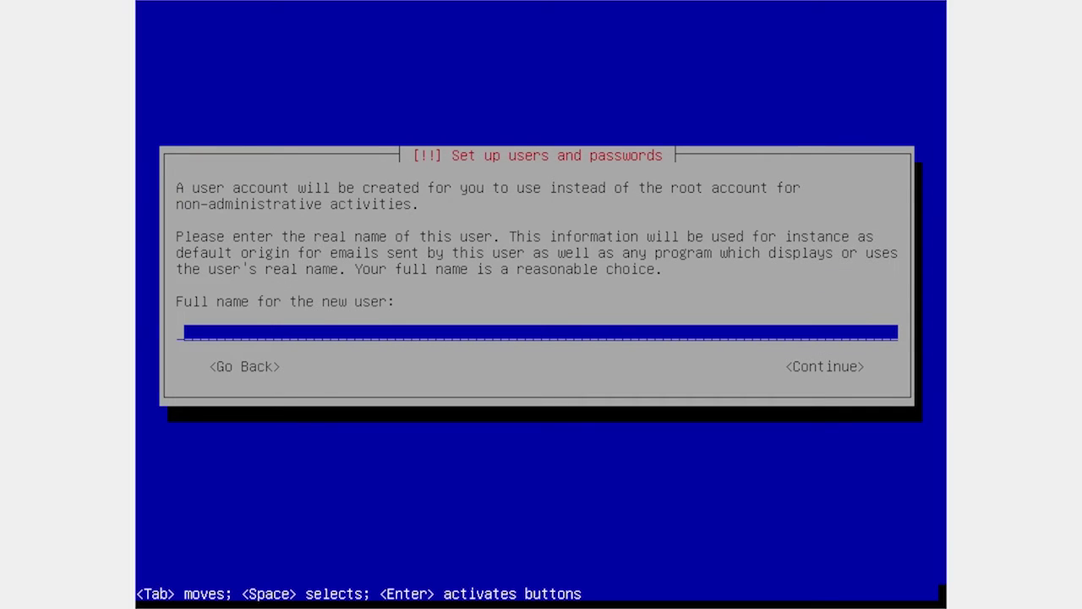
Enter the new user's full name and replace the suggested username with a new one.
{"action": "type", "text": "Dakota Walsh"}
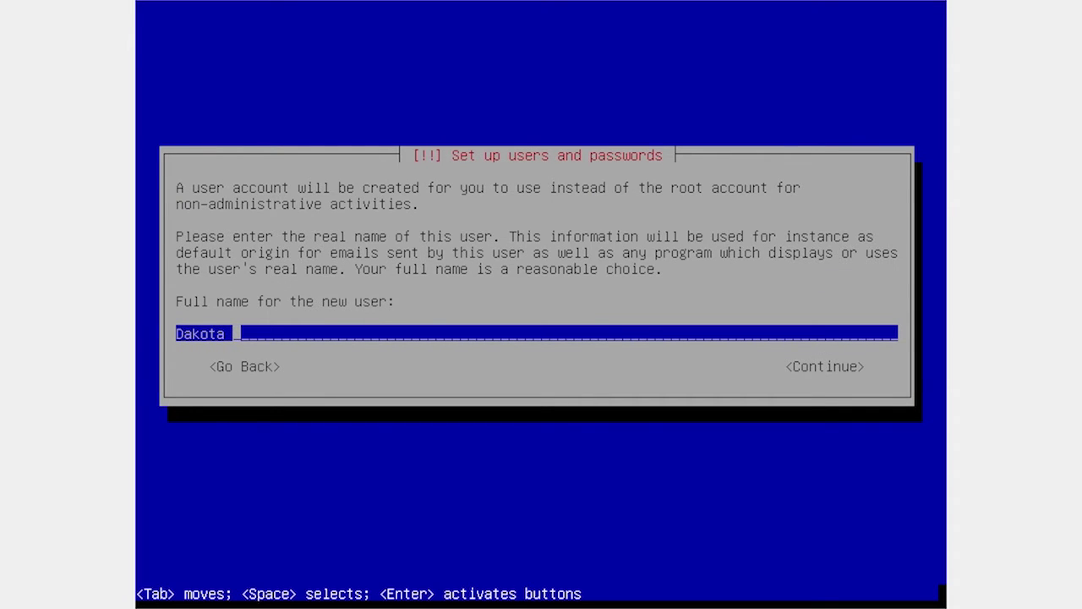
{"action": "key", "text": "Tab"}
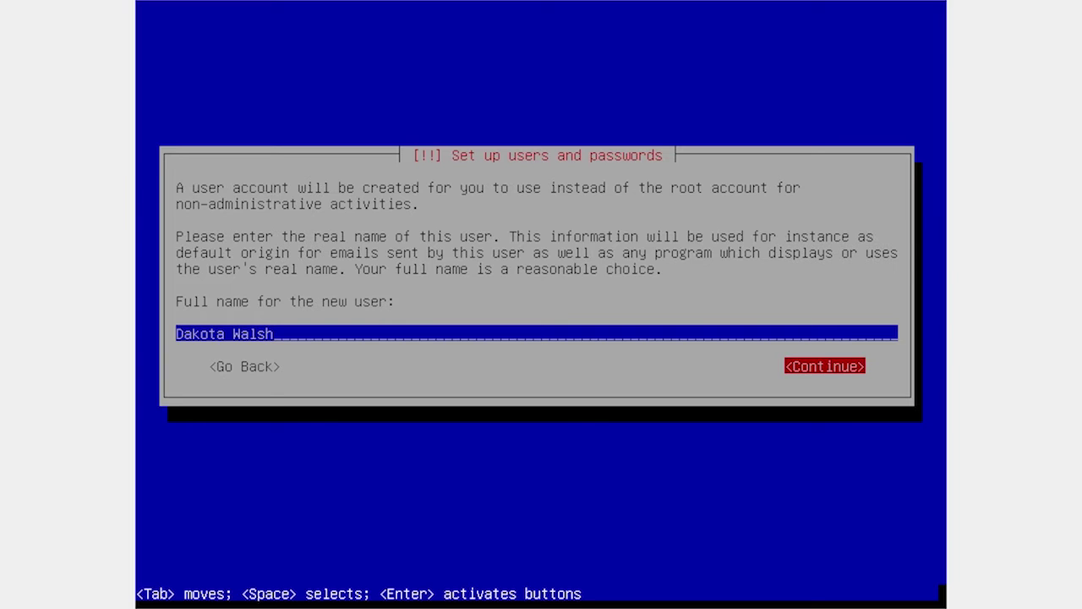
{"action": "key", "text": "Return"}
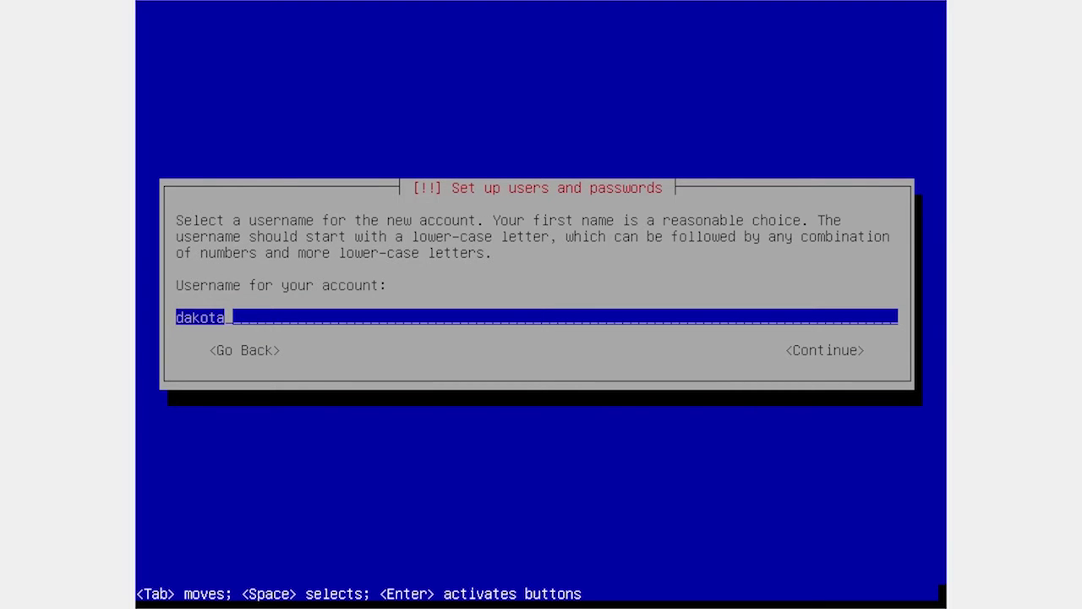
{"action": "key", "text": "BackSpace"}
{"action": "key", "text": "BackSpace"}
{"action": "key", "text": "BackSpace"}
{"action": "key", "text": "BackSpace"}
{"action": "key", "text": "BackSpace"}
{"action": "key", "text": "BackSpace"}
{"action": "type", "text": "sota"}
{"action": "key", "text": "Tab"}
{"action": "key", "text": "Return"}
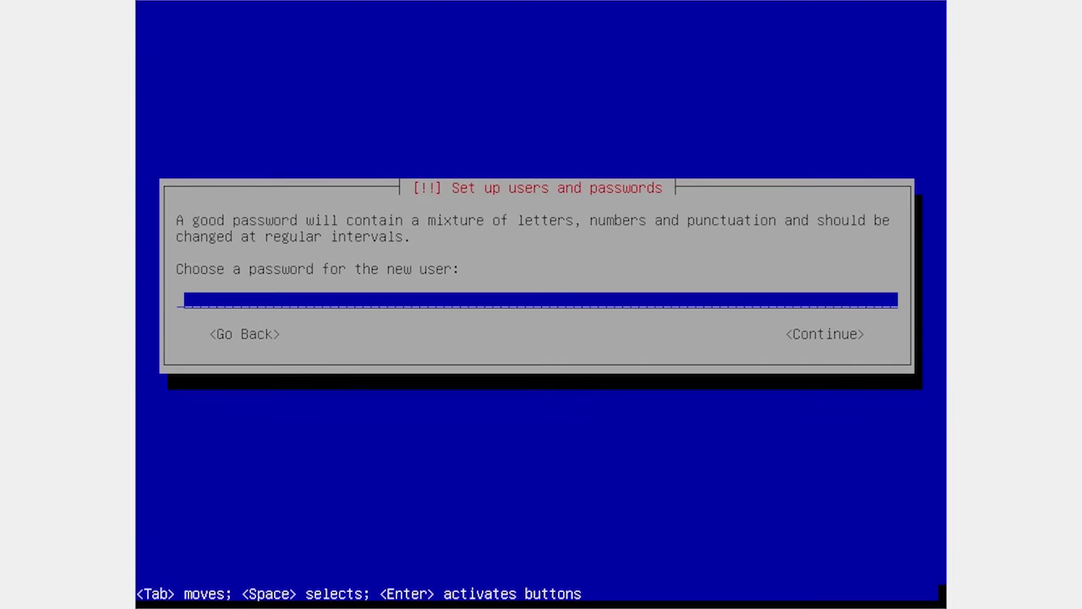
Type the new user's password and retype it for verification.
{"action": "type", "text": "*****************"}
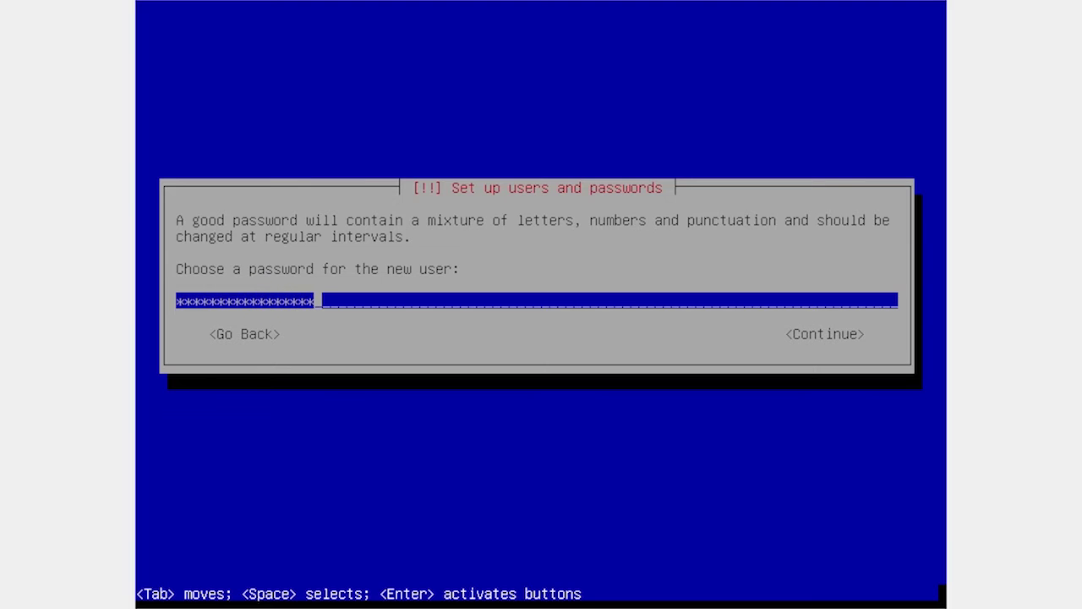
{"action": "key", "text": "Tab"}
{"action": "key", "text": "Return"}
{"action": "type", "text": "*************"}
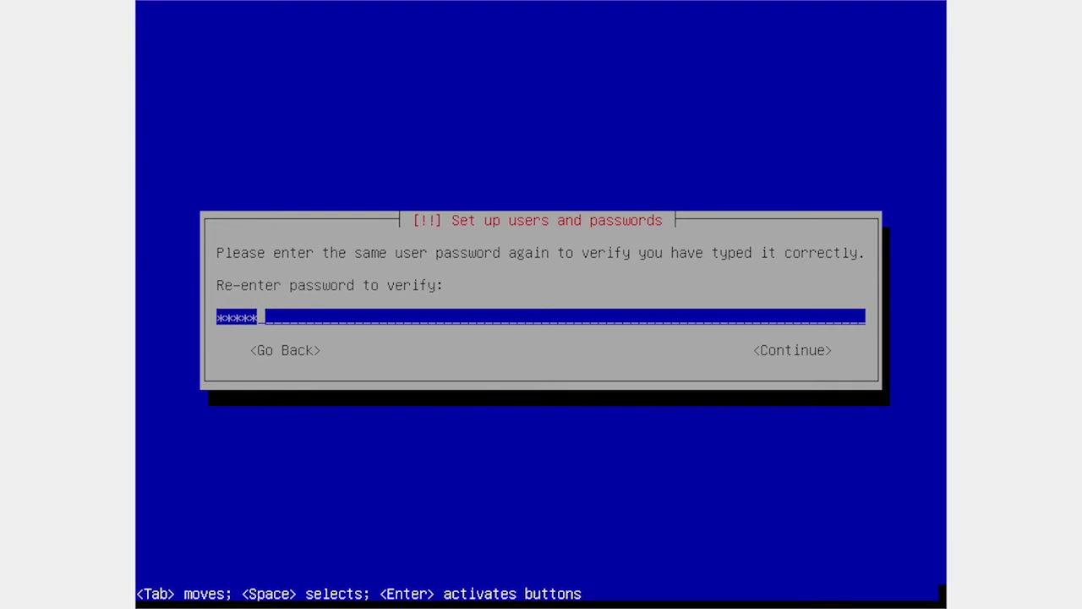
{"action": "type", "text": "*****"}
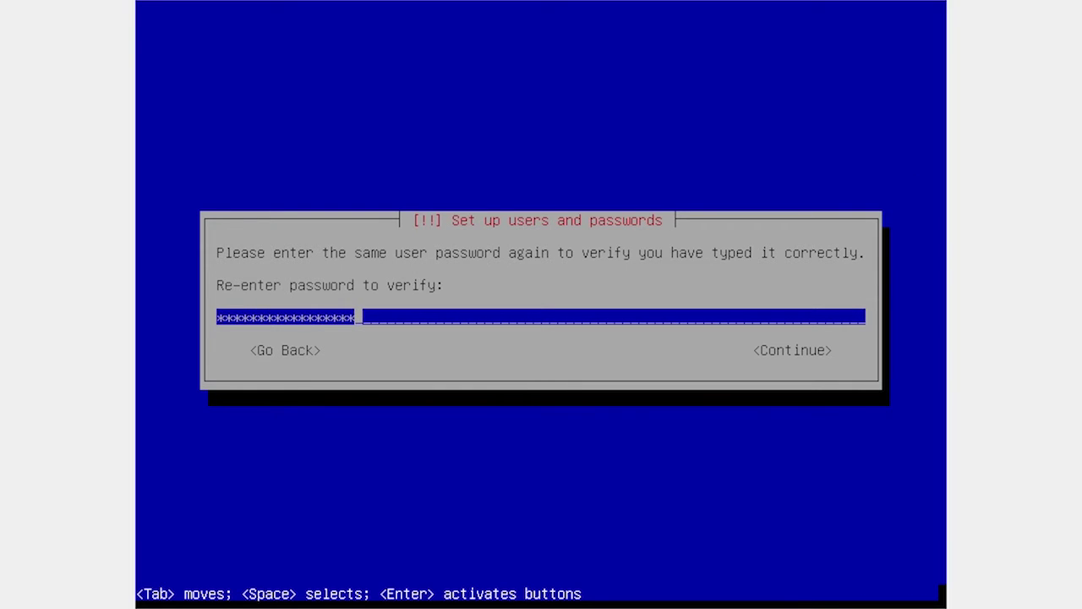
{"action": "key", "text": "Tab"}
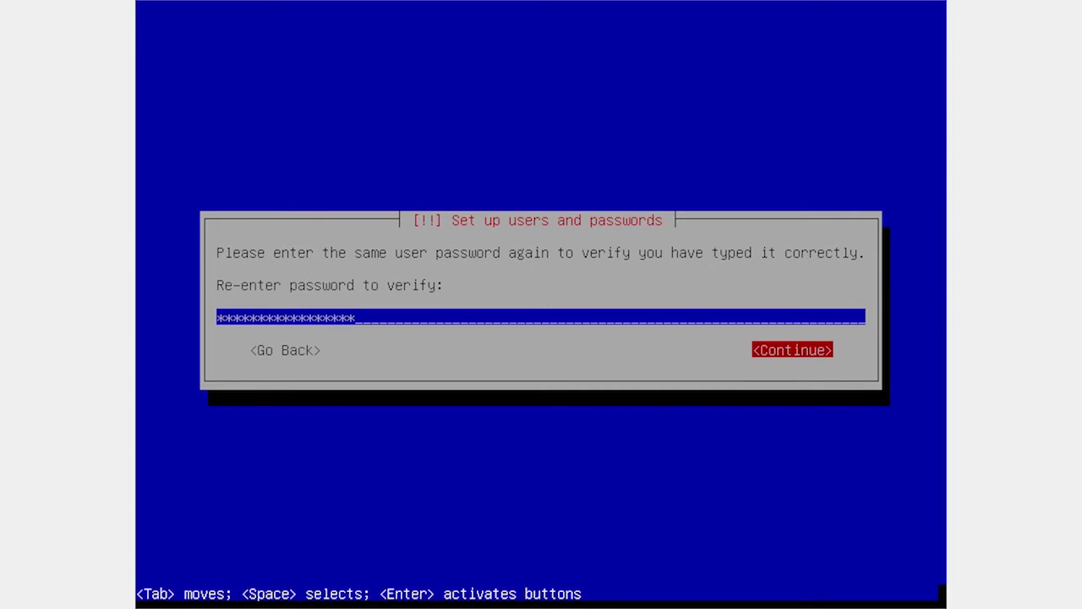
Confirm the retyped user password to finish account setup.
{"action": "key", "text": "Return"}
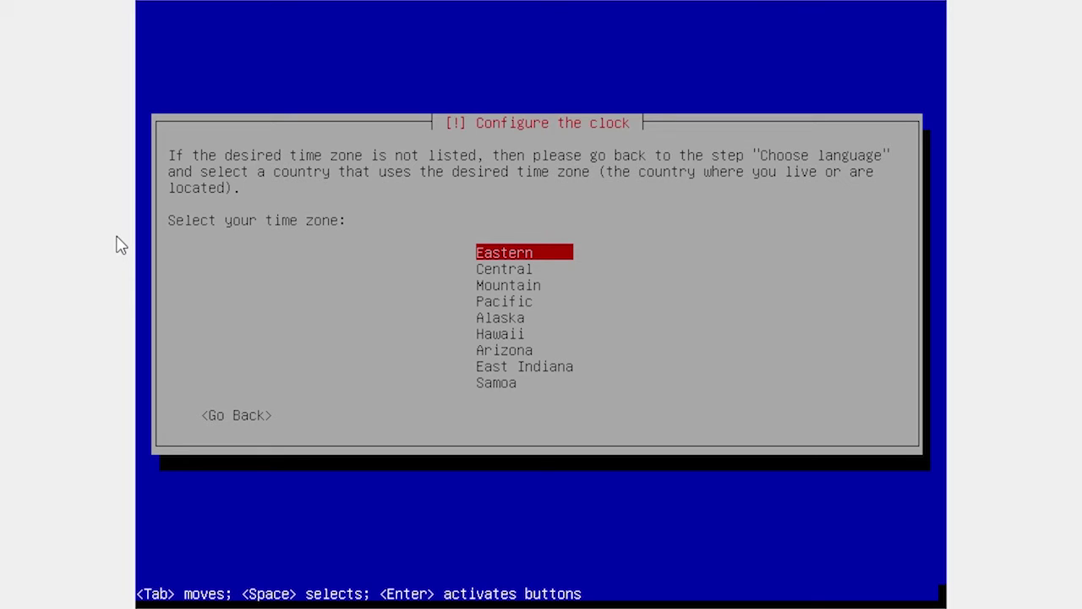
Choose the Eastern time zone and guided whole-disk partitioning of the 21.5 GB VBOX disk.
{"action": "key", "text": "Return"}
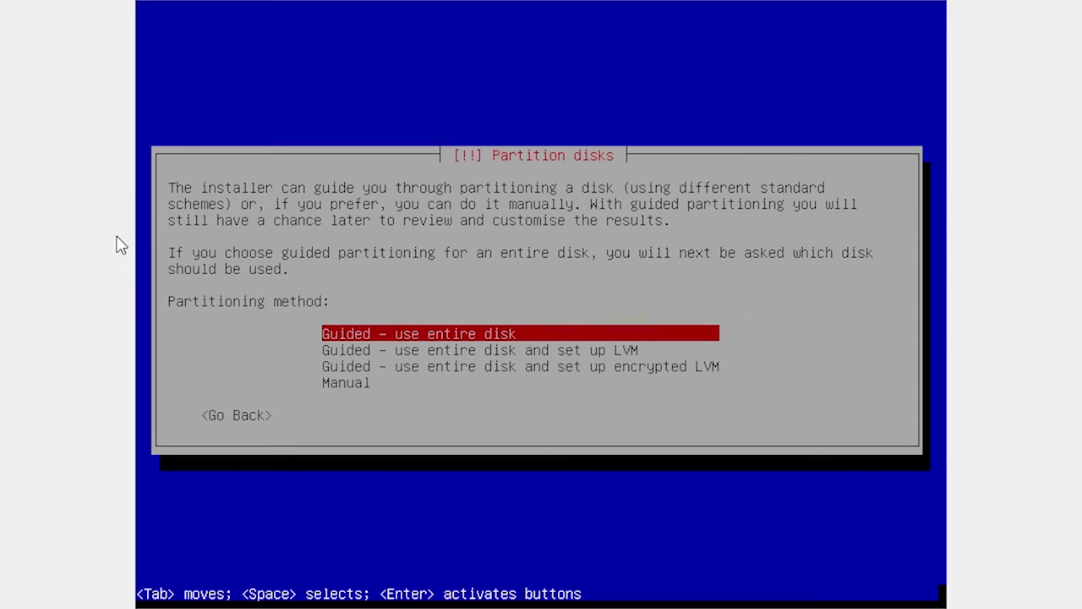
{"action": "key", "text": "Down"}
{"action": "key", "text": "Down"}
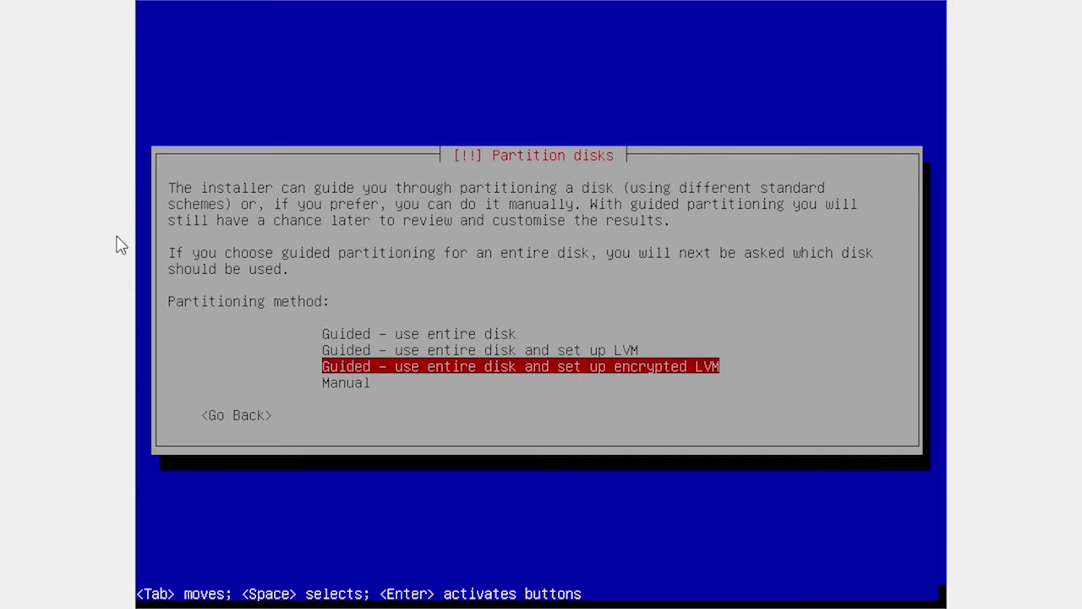
{"action": "key", "text": "Up"}
{"action": "key", "text": "Up"}
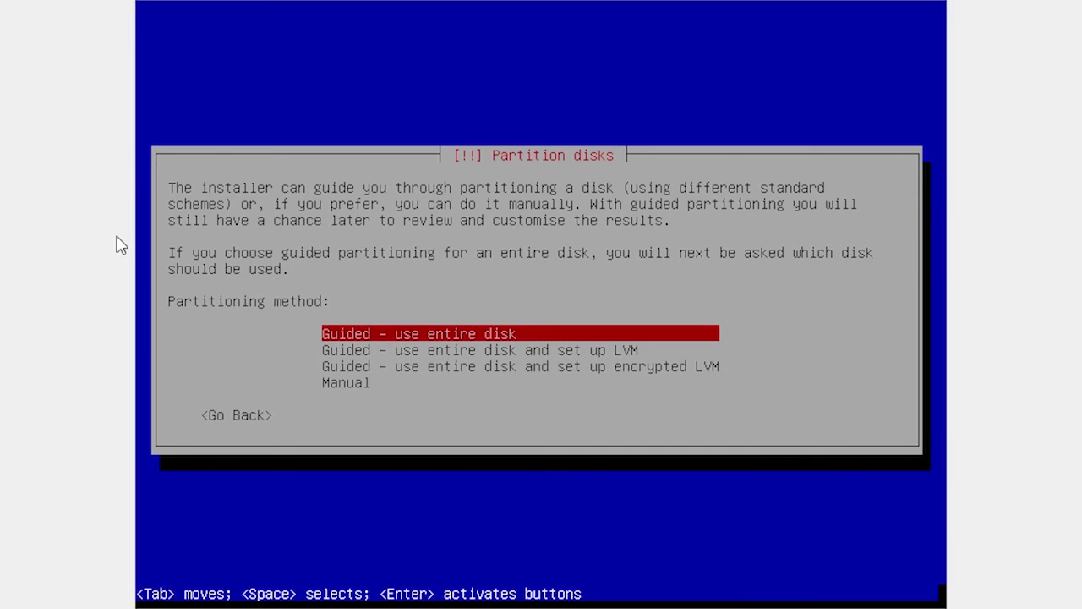
{"action": "key", "text": "Return"}
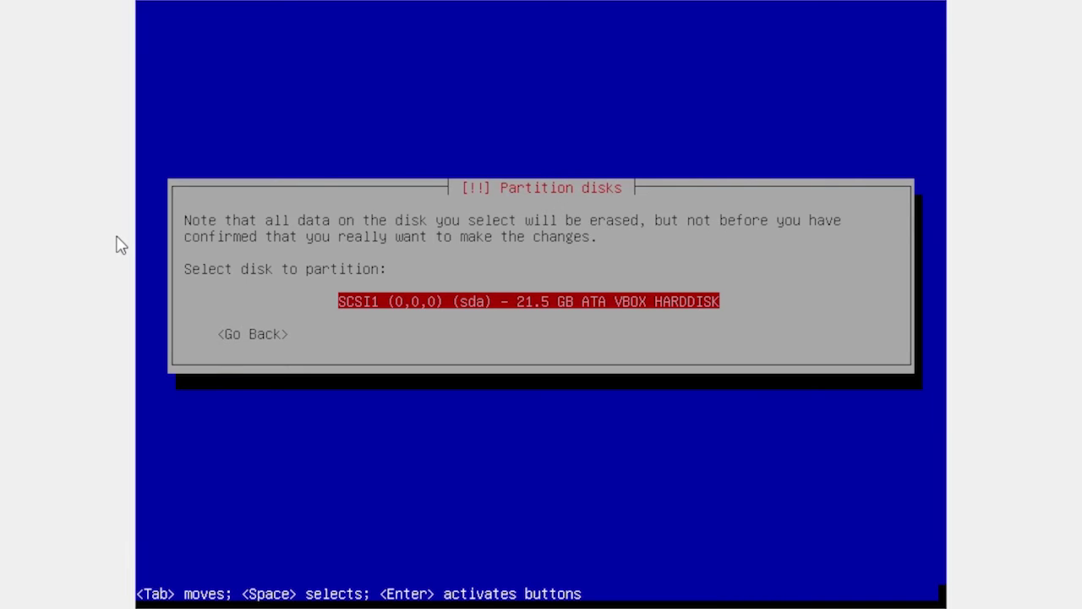
{"action": "key", "text": "Return"}
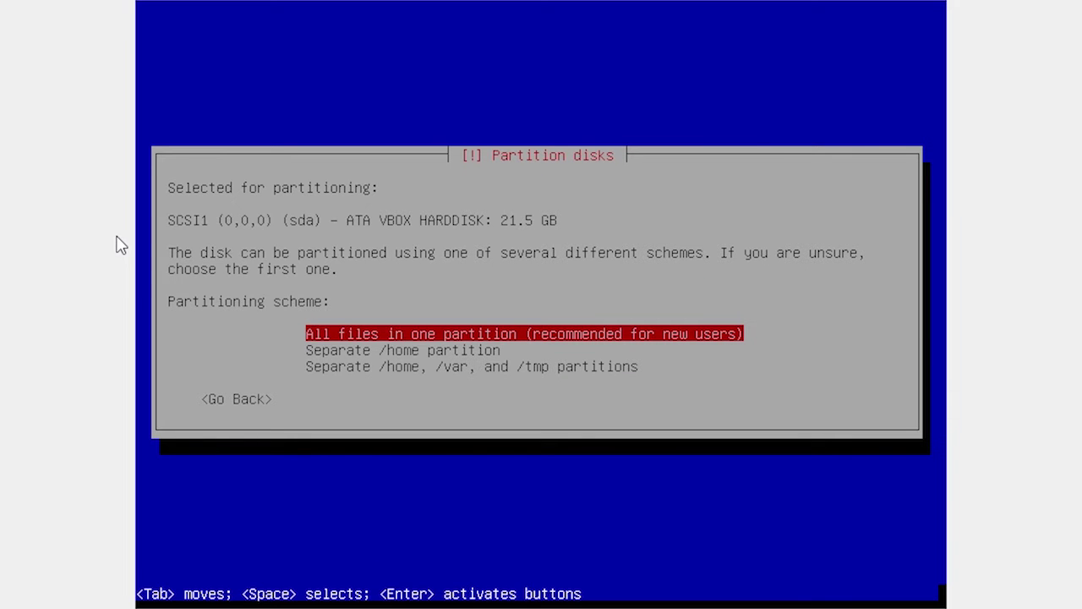
Partition the 21.5 GB disk as all files in one partition: 20.5 GB ext4 root plus 922.7 MB swap.
{"action": "key", "text": "Down"}
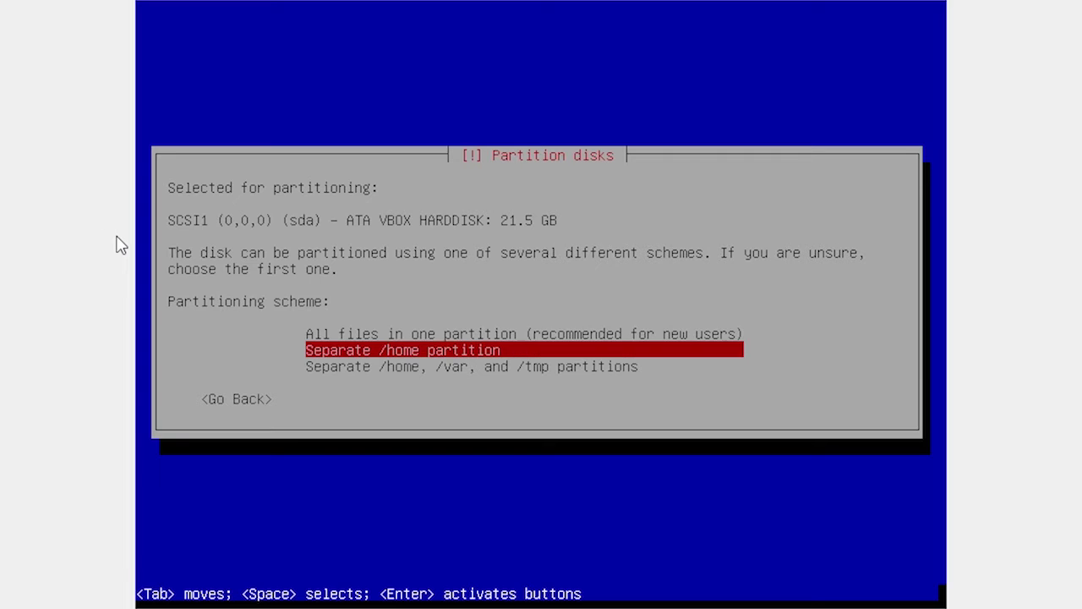
{"action": "key", "text": "Up"}
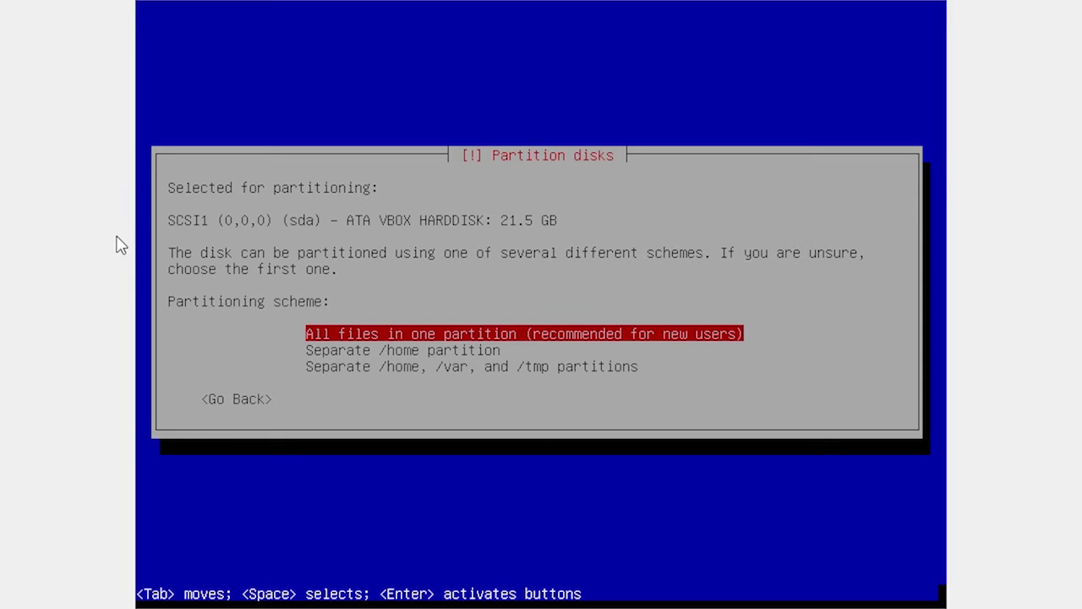
{"action": "key", "text": "Return"}
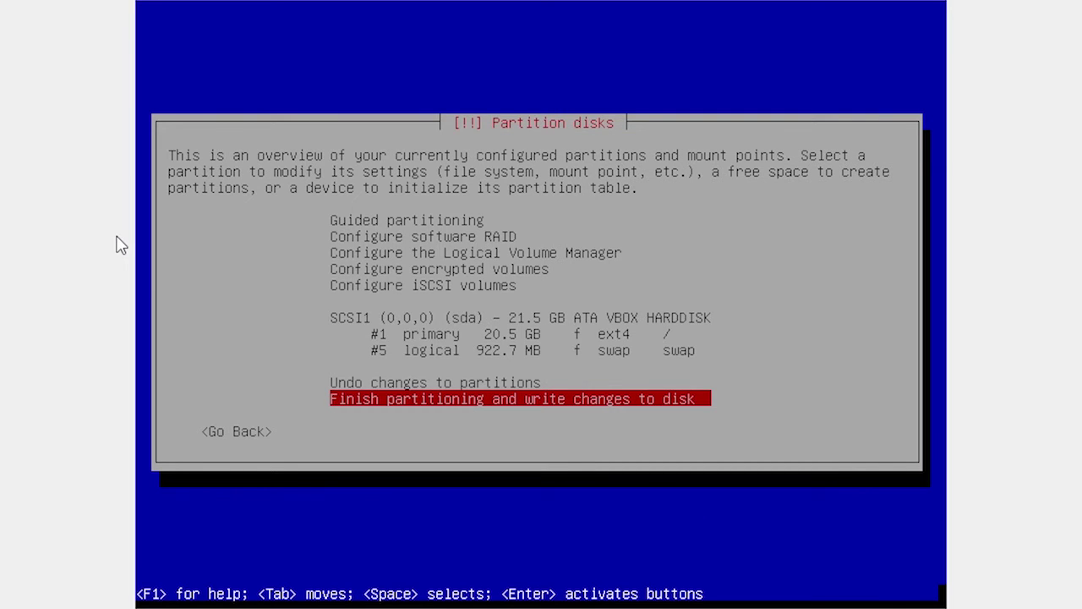
{"action": "key", "text": "Return"}
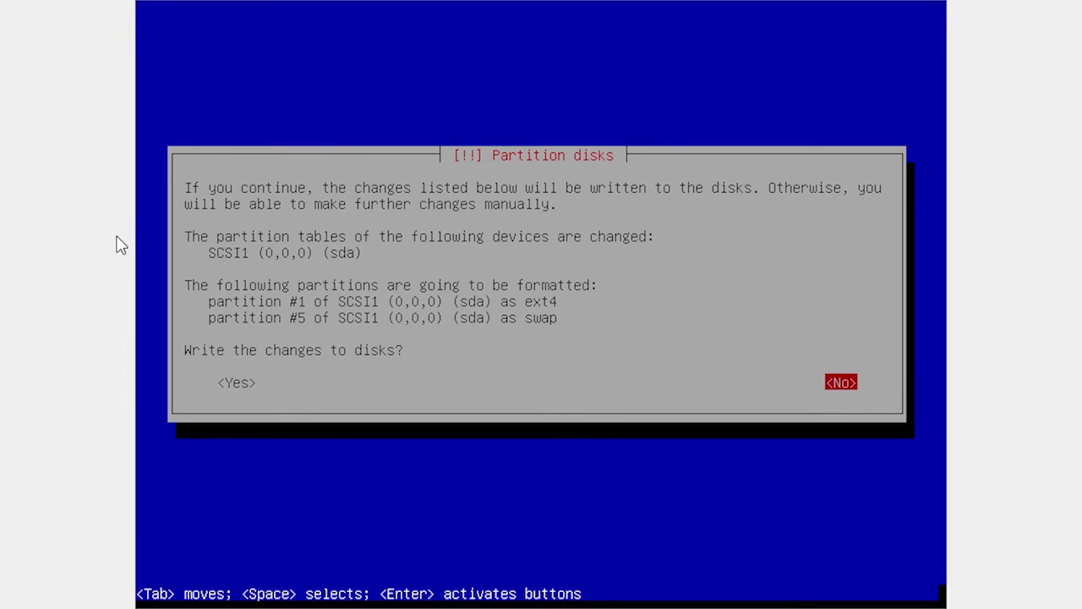
Write the partition changes, use the United States mirror ftp.us.debian.org, and leave the HTTP proxy blank.
{"action": "key", "text": "Tab"}
{"action": "key", "text": "Return"}
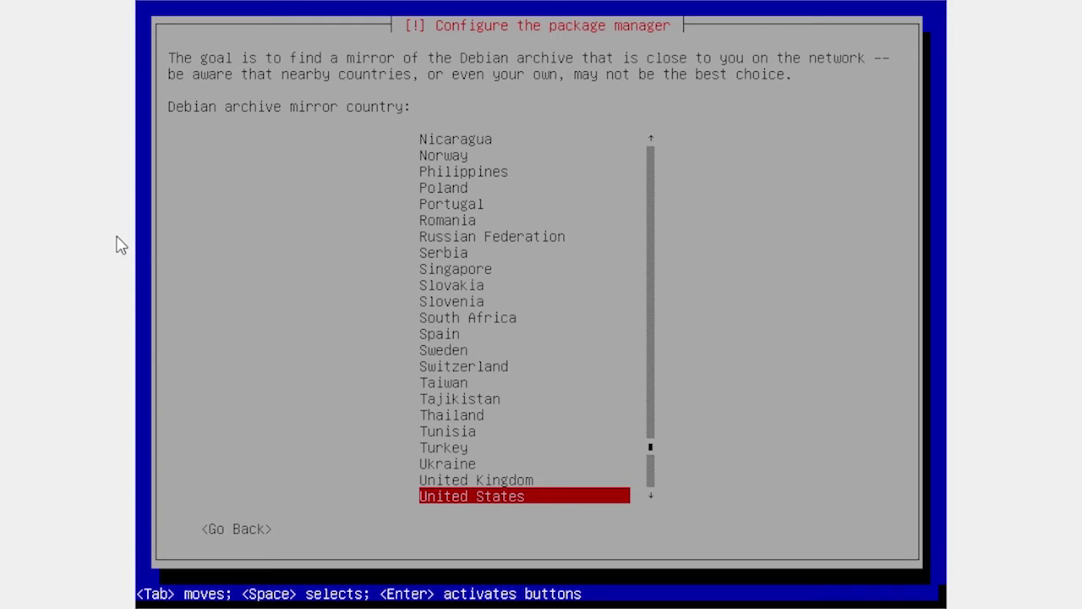
{"action": "key", "text": "Return"}
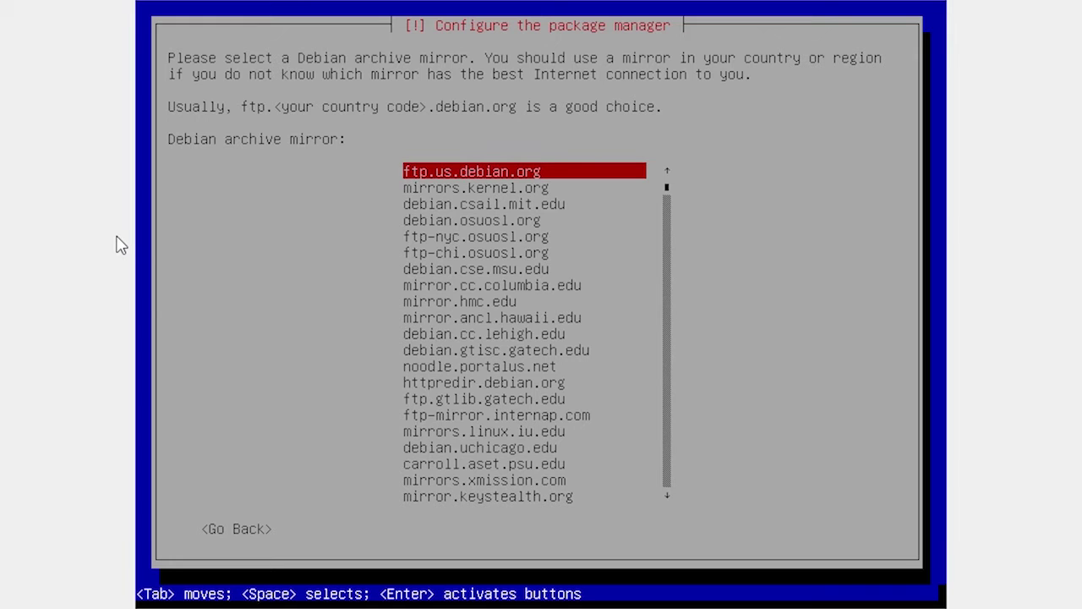
{"action": "key", "text": "Return"}
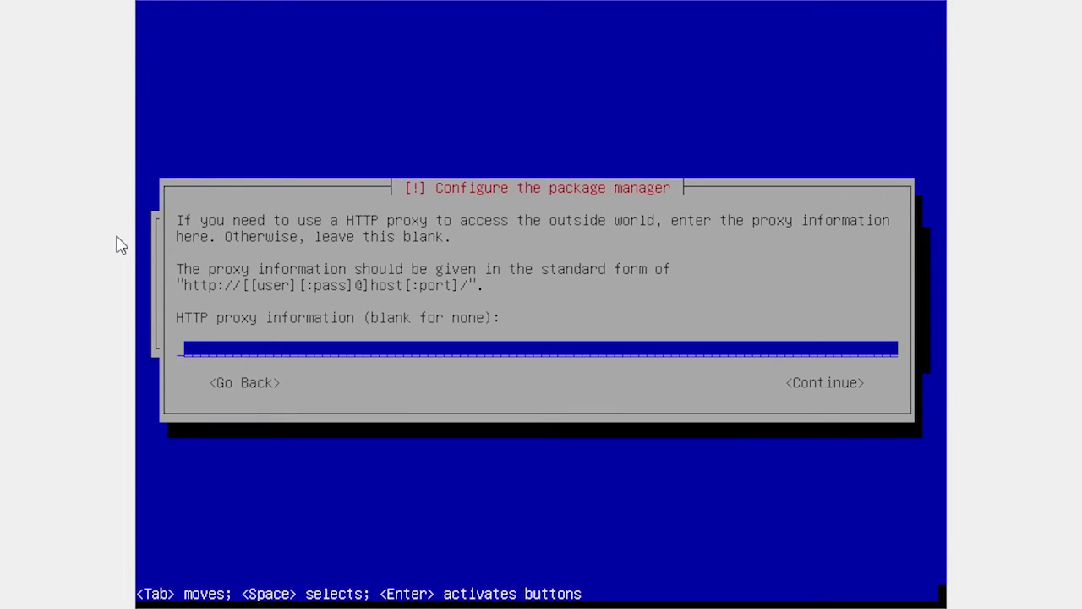
{"action": "key", "text": "Tab"}
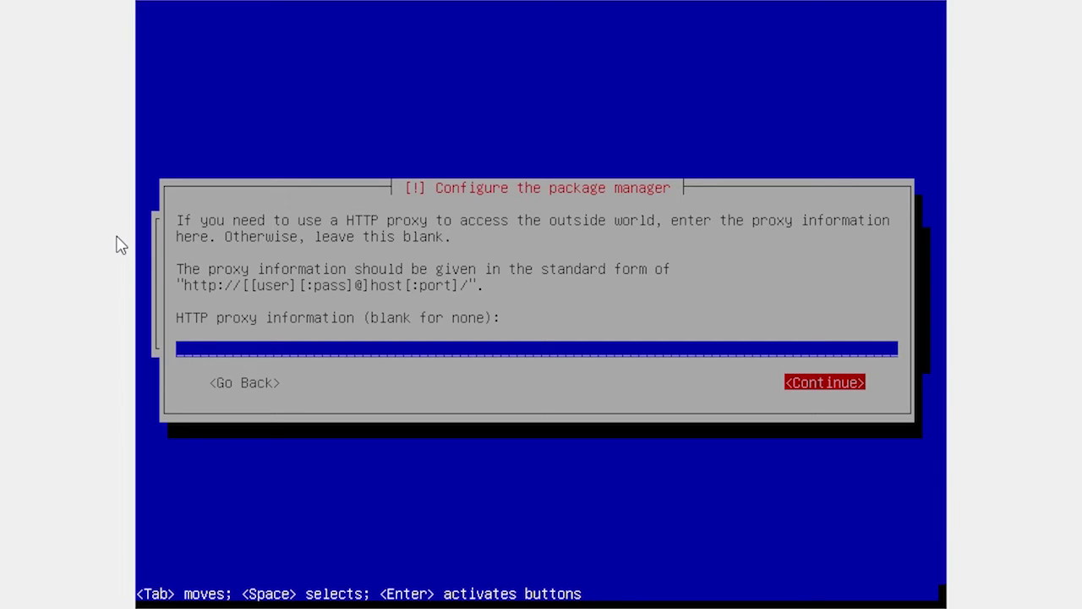
{"action": "key", "text": "Return"}
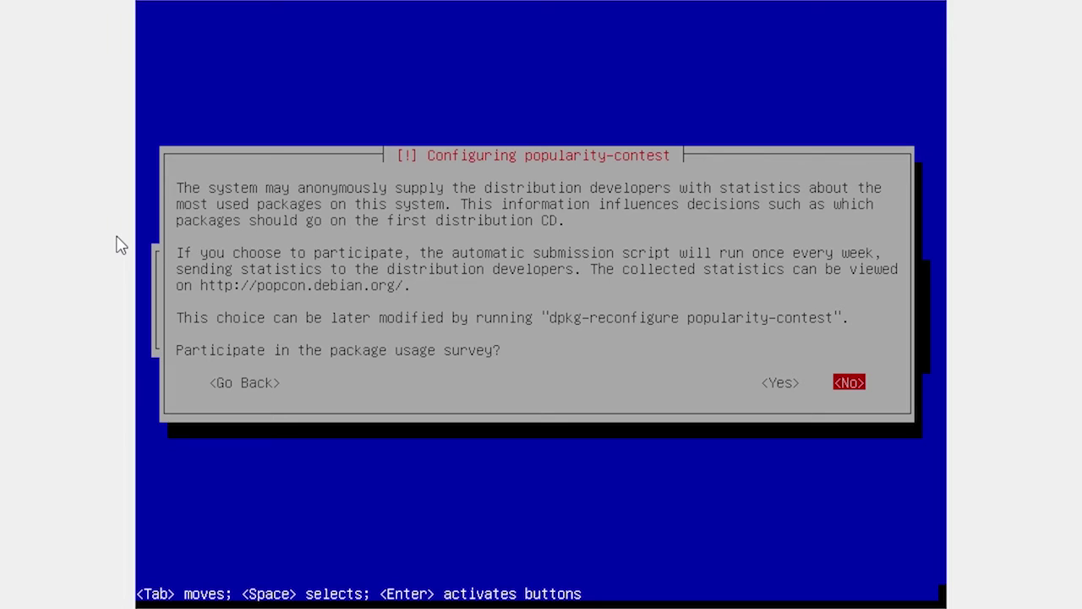
Switch the package usage survey answer from No to Yes.
{"action": "key", "text": "Left"}
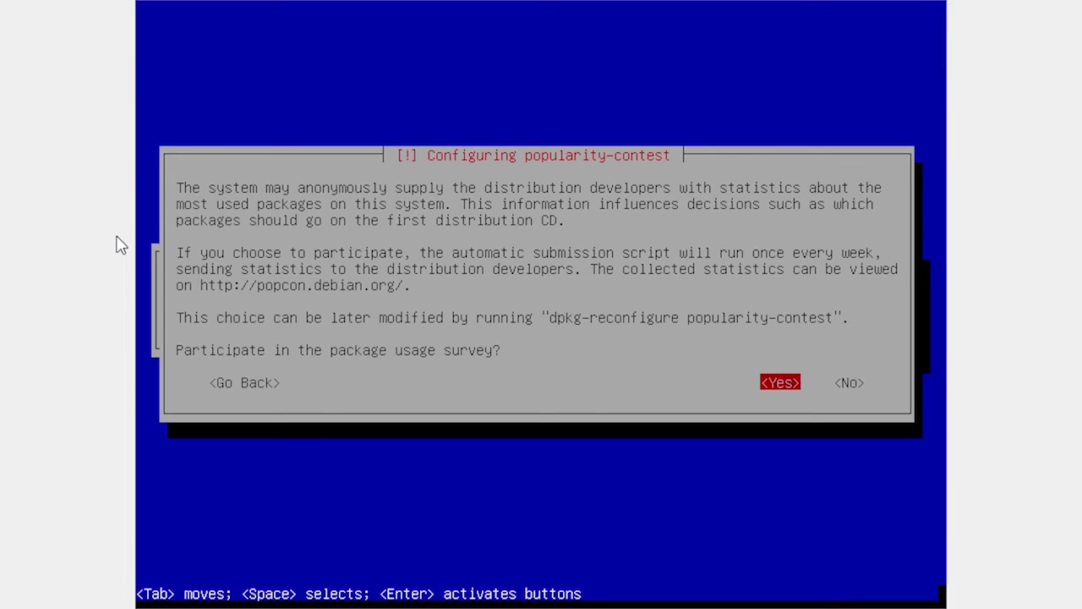
{"action": "key", "text": "Right"}
{"action": "key", "text": "Left"}
Confirm joining the survey, then untick Debian desktop environment in Software selection.
{"action": "key", "text": "Return"}
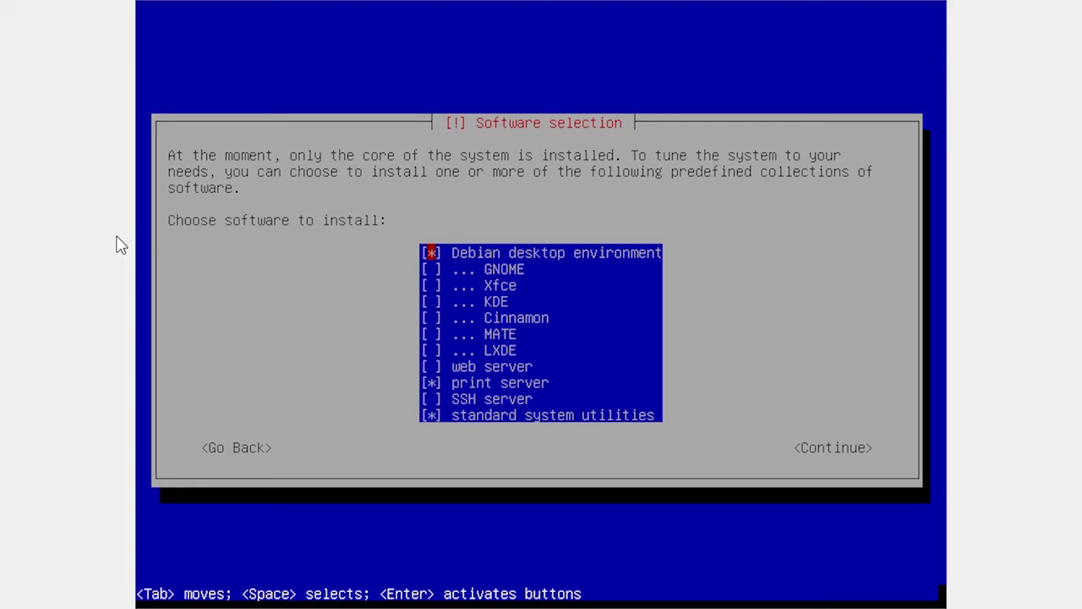
{"action": "key", "text": "Down"}
{"action": "key", "text": "Down"}
{"action": "key", "text": "Down"}
{"action": "key", "text": "Down"}
{"action": "key", "text": "Down"}
{"action": "key", "text": "Down"}
{"action": "key", "text": "Down"}
{"action": "key", "text": "Down"}
{"action": "key", "text": "Up"}
{"action": "key", "text": "Up"}
{"action": "key", "text": "Up"}
{"action": "key", "text": "Up"}
{"action": "key", "text": "Up"}
{"action": "key", "text": "Up"}
{"action": "key", "text": "Up"}
{"action": "key", "text": "Up"}
{"action": "key", "text": "space"}
Tick SSH server, untick print server, and install only SSH server and standard system utilities.
{"action": "key", "text": "space"}
{"action": "key", "text": "Down"}
{"action": "key", "text": "Down"}
{"action": "key", "text": "Down"}
{"action": "key", "text": "Up"}
{"action": "key", "text": "Up"}
{"action": "key", "text": "Down"}
{"action": "key", "text": "Down"}
{"action": "key", "text": "Down"}
{"action": "key", "text": "Down"}
{"action": "key", "text": "Down"}
{"action": "key", "text": "Up"}
{"action": "key", "text": "Up"}
{"action": "key", "text": "Up"}
{"action": "key", "text": "Down"}
{"action": "key", "text": "Down"}
{"action": "key", "text": "Down"}
{"action": "key", "text": "Up"}
{"action": "key", "text": "Up"}
{"action": "key", "text": "Up"}
{"action": "key", "text": "Up"}
{"action": "key", "text": "Down"}
{"action": "key", "text": "Down"}
{"action": "key", "text": "Down"}
{"action": "key", "text": "Down"}
{"action": "key", "text": "Up"}
{"action": "key", "text": "Up"}
{"action": "key", "text": "Up"}
{"action": "key", "text": "Up"}
{"action": "key", "text": "Down"}
{"action": "key", "text": "Down"}
{"action": "key", "text": "Down"}
{"action": "key", "text": "Down"}
{"action": "key", "text": "Up"}
{"action": "key", "text": "Up"}
{"action": "key", "text": "Down"}
{"action": "key", "text": "Up"}
{"action": "key", "text": "Down"}
{"action": "key", "text": "Up"}
{"action": "key", "text": "Up"}
{"action": "key", "text": "Up"}
{"action": "key", "text": "Up"}
{"action": "key", "text": "Down"}
{"action": "key", "text": "Down"}
{"action": "key", "text": "Down"}
{"action": "key", "text": "Down"}
{"action": "key", "text": "Down"}
{"action": "key", "text": "Up"}
{"action": "key", "text": "Up"}
{"action": "key", "text": "Up"}
{"action": "key", "text": "Up"}
{"action": "key", "text": "Up"}
{"action": "key", "text": "Down"}
{"action": "key", "text": "Down"}
{"action": "key", "text": "Down"}
{"action": "key", "text": "Down"}
{"action": "key", "text": "Down"}
{"action": "key", "text": "Up"}
{"action": "key", "text": "Up"}
{"action": "key", "text": "Up"}
{"action": "key", "text": "Up"}
{"action": "key", "text": "Up"}
{"action": "key", "text": "Down"}
{"action": "key", "text": "Down"}
{"action": "key", "text": "Down"}
{"action": "key", "text": "Down"}
{"action": "key", "text": "Down"}
{"action": "key", "text": "Up"}
{"action": "key", "text": "Up"}
{"action": "key", "text": "Up"}
{"action": "key", "text": "Up"}
{"action": "key", "text": "Up"}
{"action": "key", "text": "Up"}
{"action": "key", "text": "space"}
{"action": "key", "text": "Down"}
{"action": "key", "text": "Down"}
{"action": "key", "text": "Down"}
{"action": "key", "text": "Down"}
{"action": "key", "text": "Down"}
{"action": "key", "text": "Down"}
{"action": "key", "text": "Down"}
{"action": "key", "text": "Down"}
{"action": "key", "text": "Down"}
{"action": "key", "text": "space"}
{"action": "key", "text": "Up"}
{"action": "key", "text": "space"}
{"action": "key", "text": "Up"}
{"action": "key", "text": "Down"}
{"action": "key", "text": "Down"}
{"action": "key", "text": "Down"}
{"action": "key", "text": "Up"}
{"action": "key", "text": "Up"}
{"action": "key", "text": "Down"}
{"action": "key", "text": "Down"}
{"action": "key", "text": "Up"}
{"action": "key", "text": "Up"}
{"action": "key", "text": "Down"}
{"action": "key", "text": "Down"}
{"action": "key", "text": "Up"}
{"action": "key", "text": "Up"}
{"action": "key", "text": "Down"}
{"action": "key", "text": "Down"}
{"action": "key", "text": "Up"}
{"action": "key", "text": "Tab"}
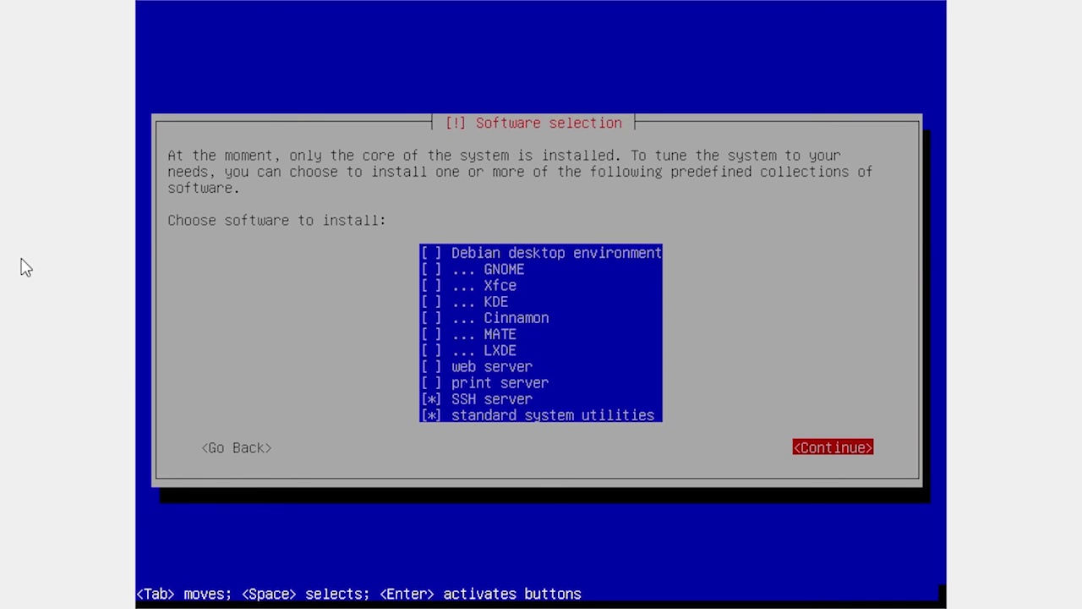
{"action": "key", "text": "Return"}
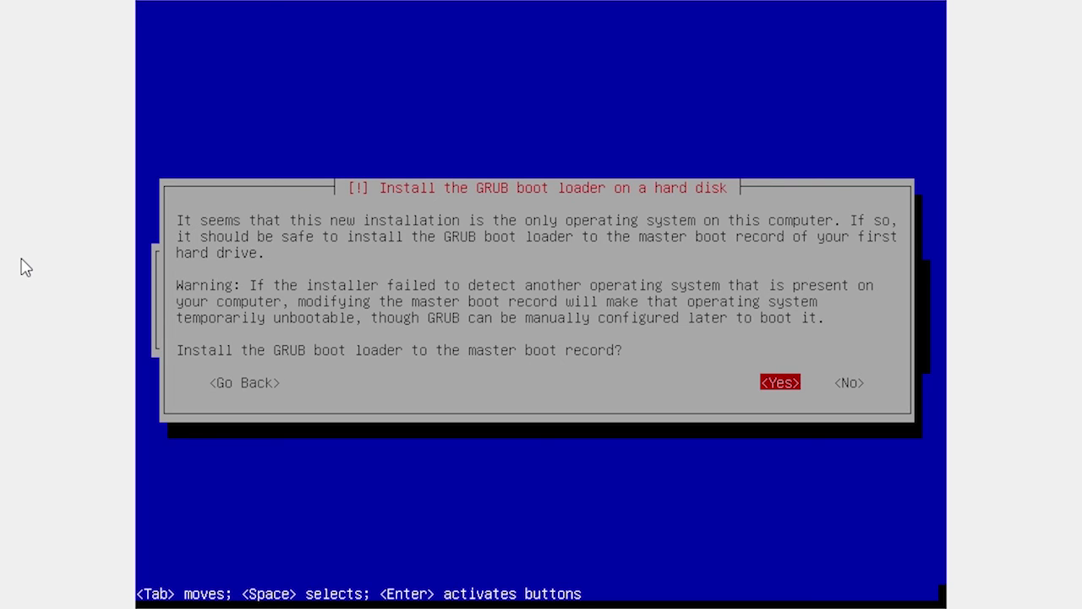
Install the GRUB boot loader to the master boot record on /dev/sda.
{"action": "key", "text": "Return"}
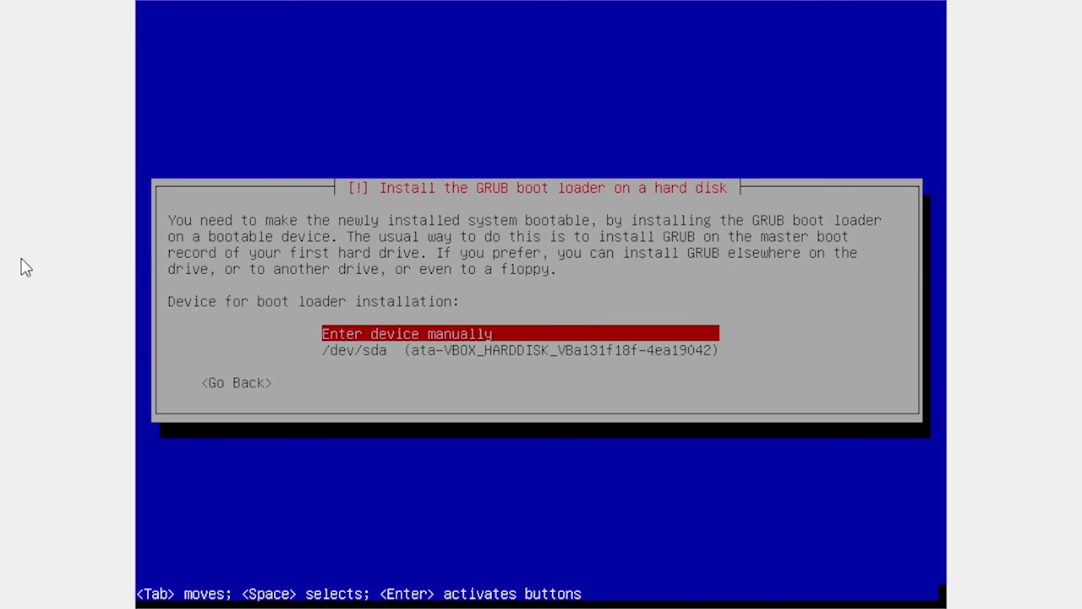
{"action": "key", "text": "Down"}
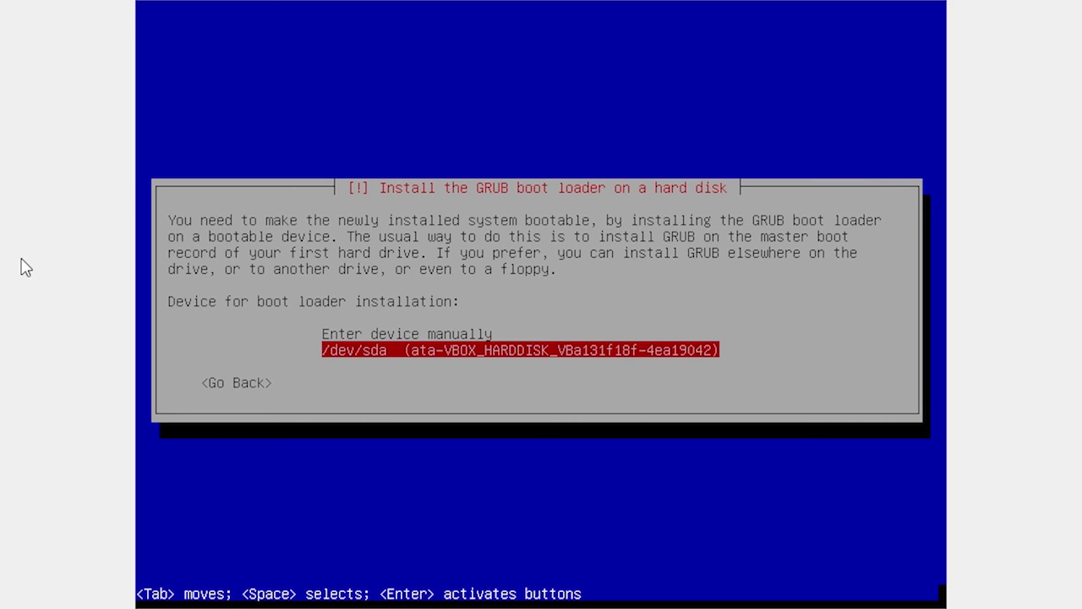
{"action": "key", "text": "Return"}
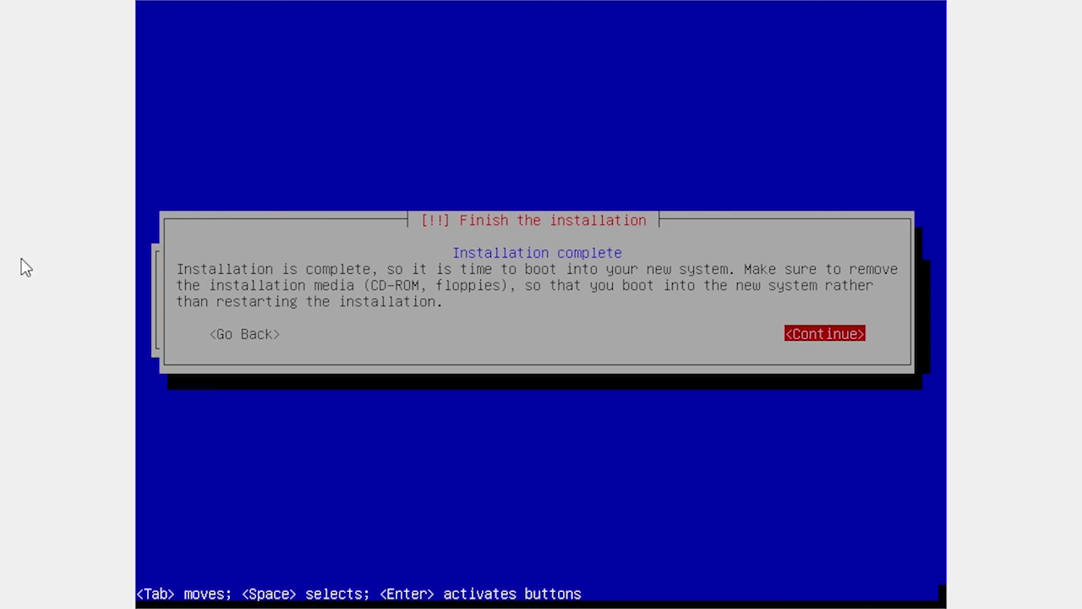
Reboot after installation and boot the new Debian system from the hard disk via the F12 menu.
{"action": "key", "text": "Return"}
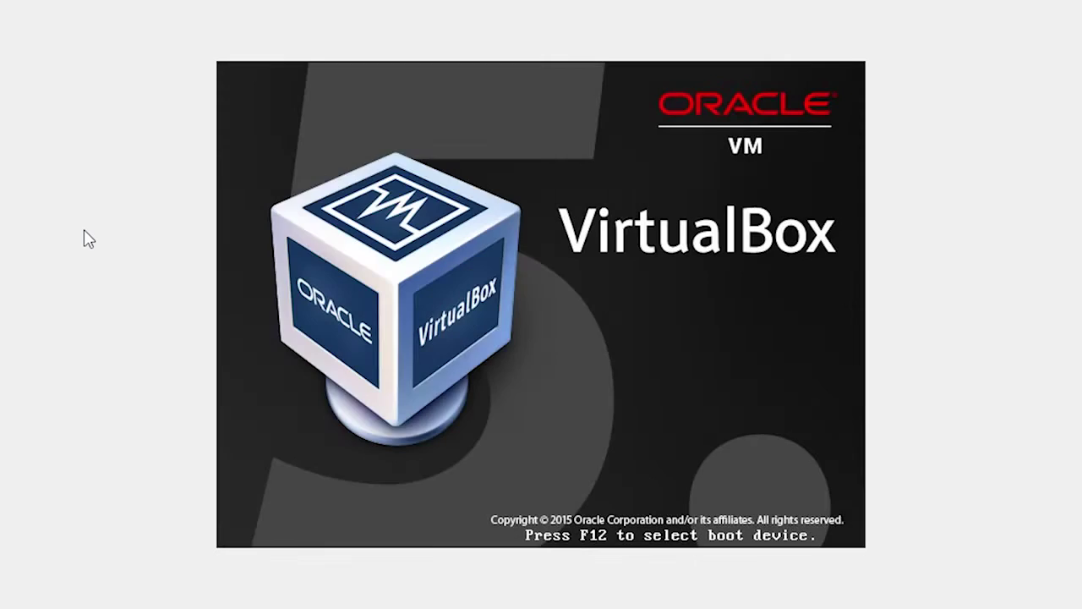
{"action": "key", "text": "F12"}
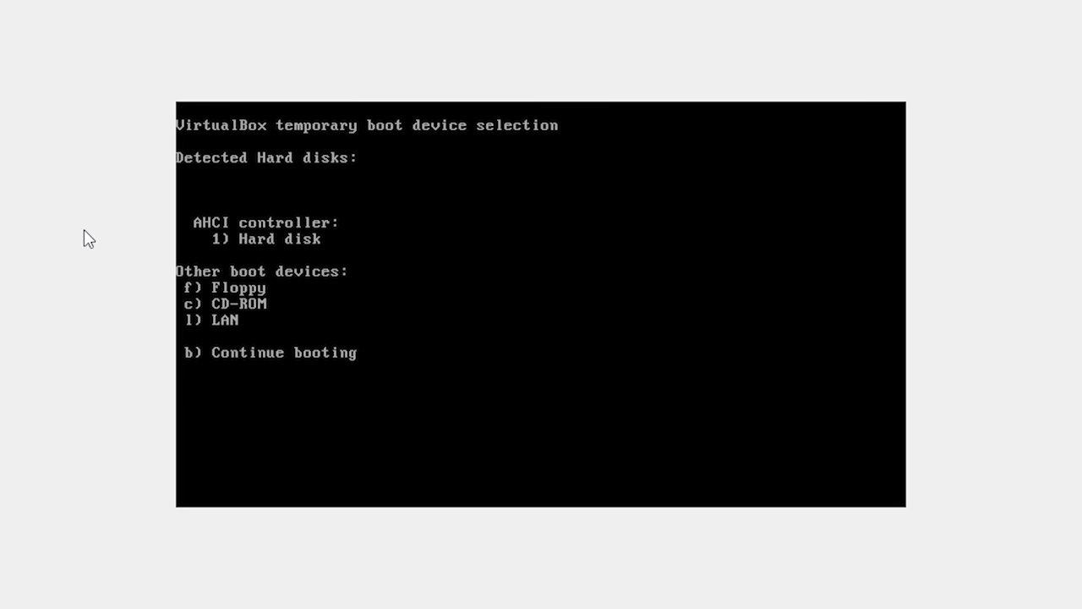
{"action": "key", "text": "1"}
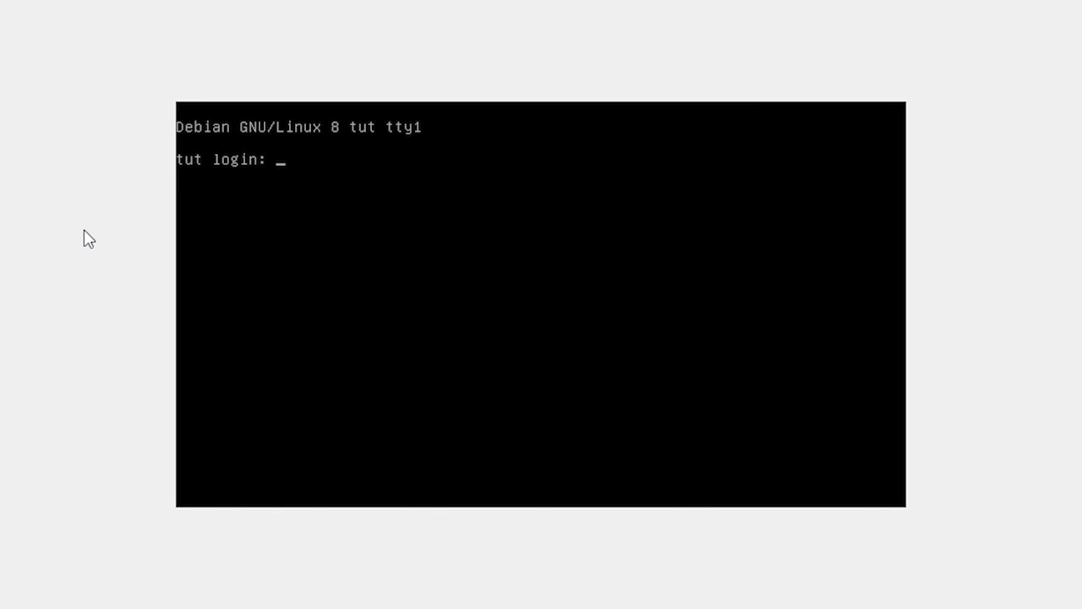
Log in at the Debian console with the new user's username and password.
{"action": "type", "text": "kota"}
{"action": "key", "text": "Return"}
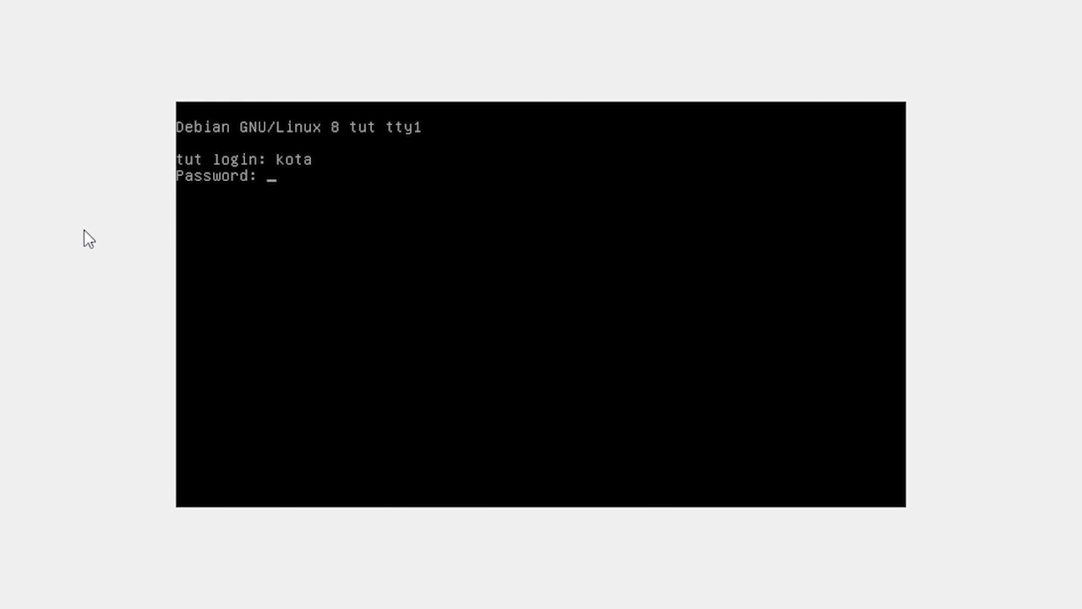
{"action": "key", "text": "Return"}
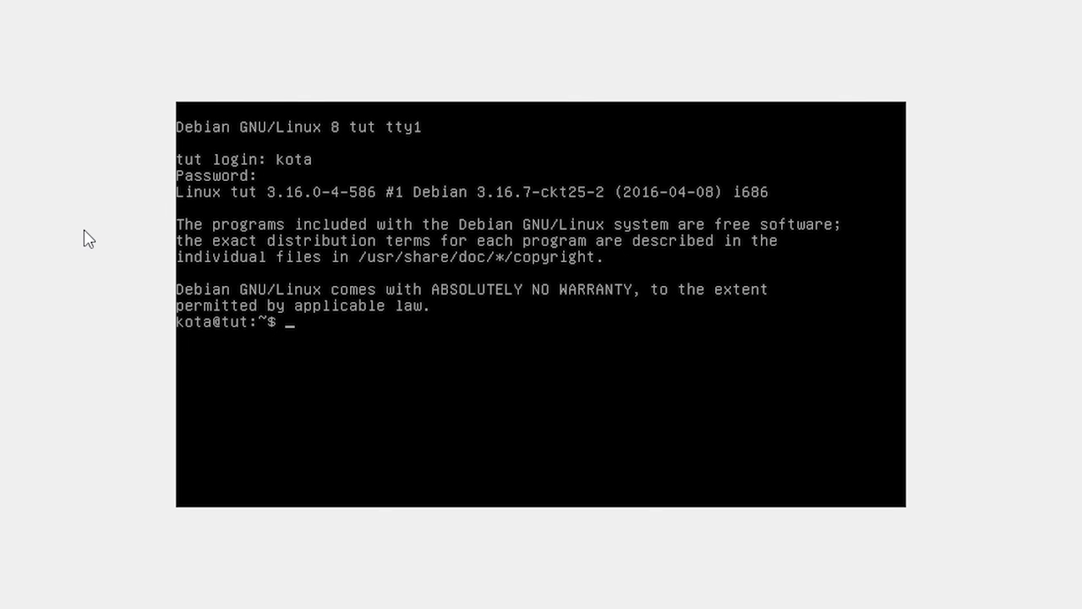